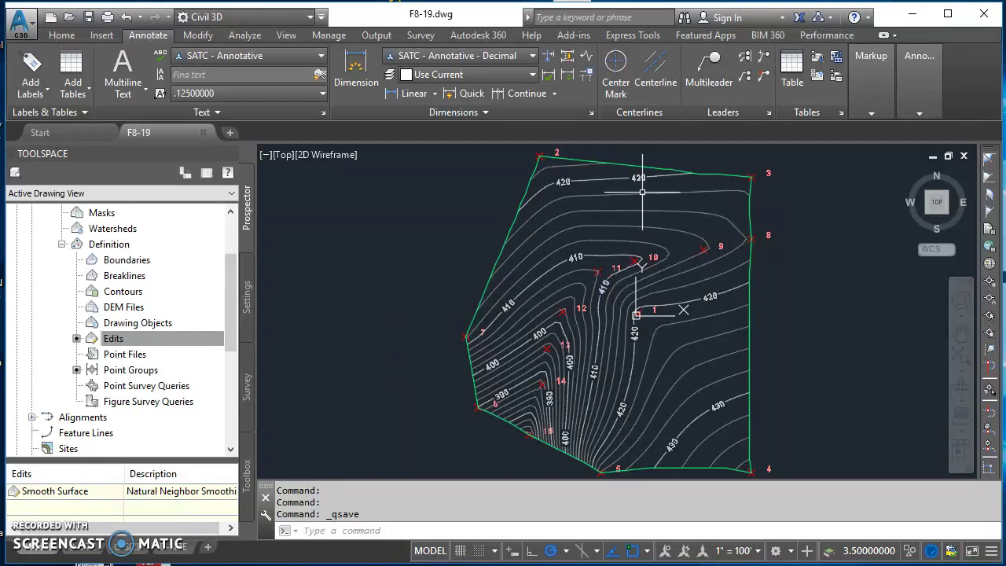
- Pan and zoom around the surface boundary, down toward points 4 and 5
scroll(621, 201, up, 2)
middle_drag(621, 201, 580, 259)
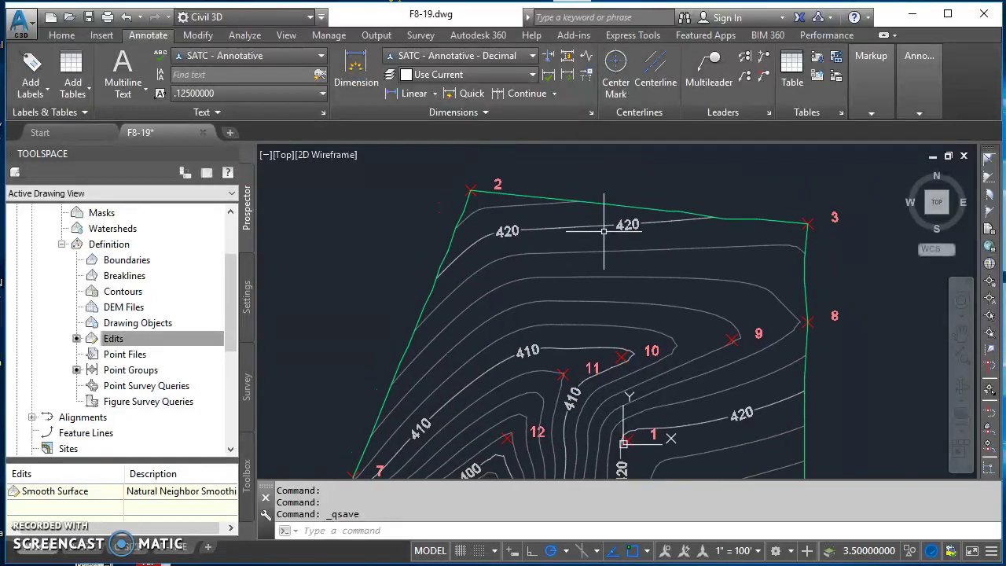
scroll(638, 266, down, 3)
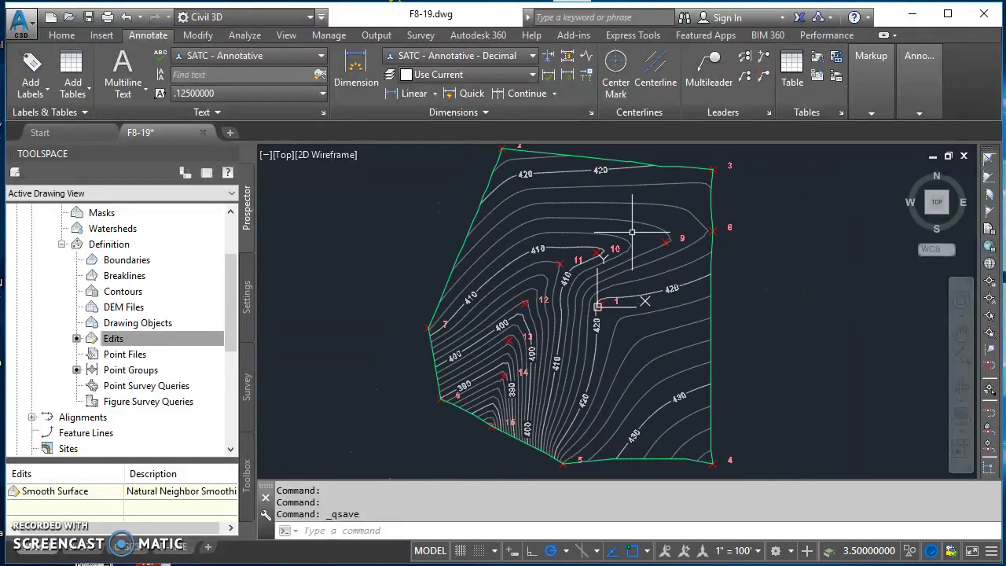
mouse_move(632, 232)
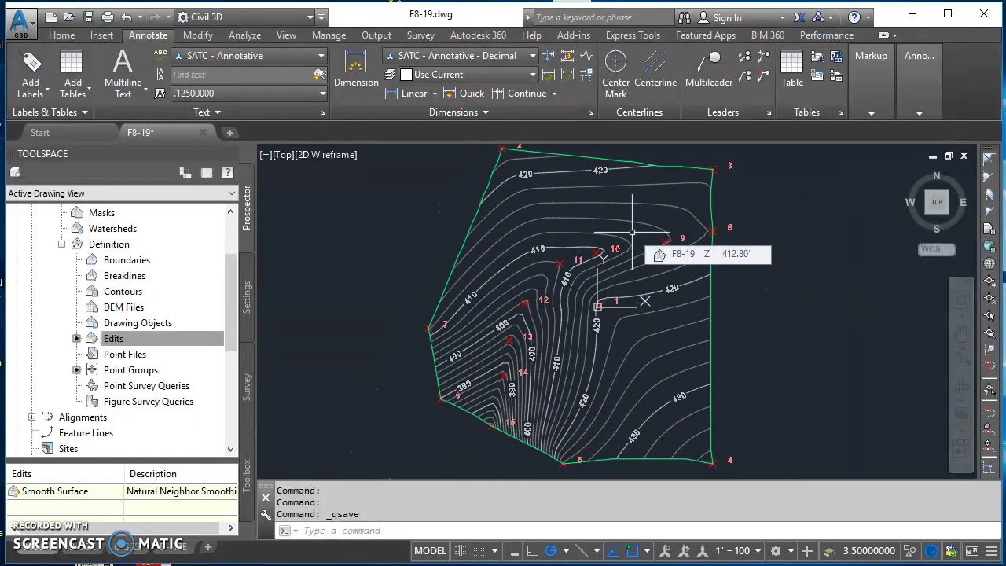
scroll(641, 196, up, 6)
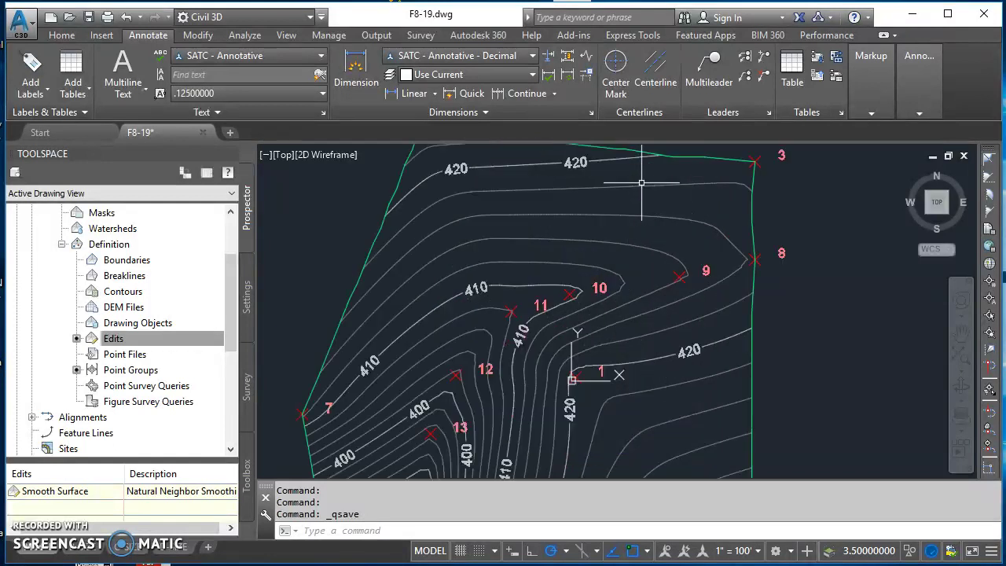
scroll(669, 246, down, 5)
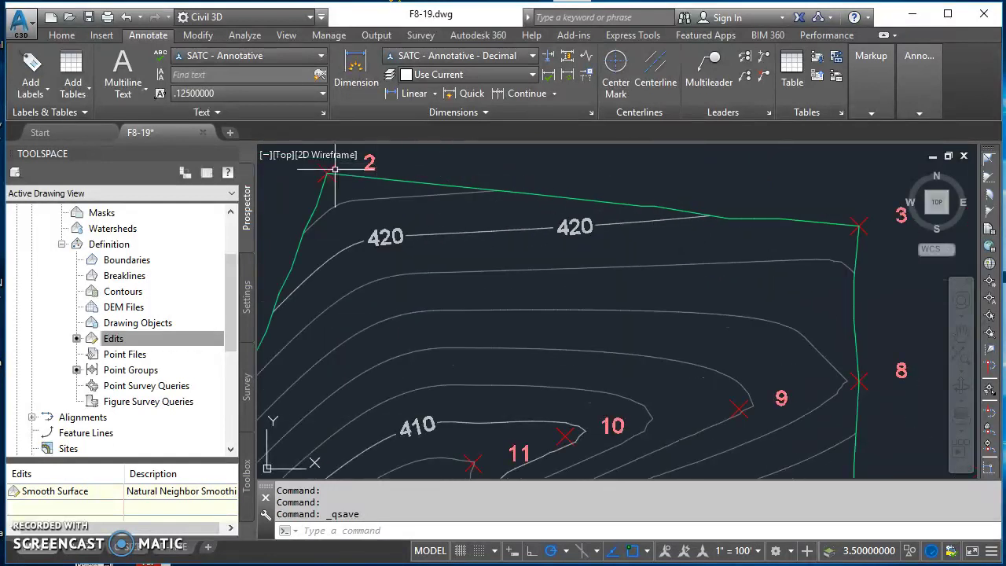
scroll(746, 247, down, 1)
scroll(746, 247, up, 1)
scroll(685, 310, down, 1)
mouse_move(652, 265)
middle_down()
mouse_move(646, 279)
mouse_move(619, 235)
middle_up()
scroll(640, 385, up, 2)
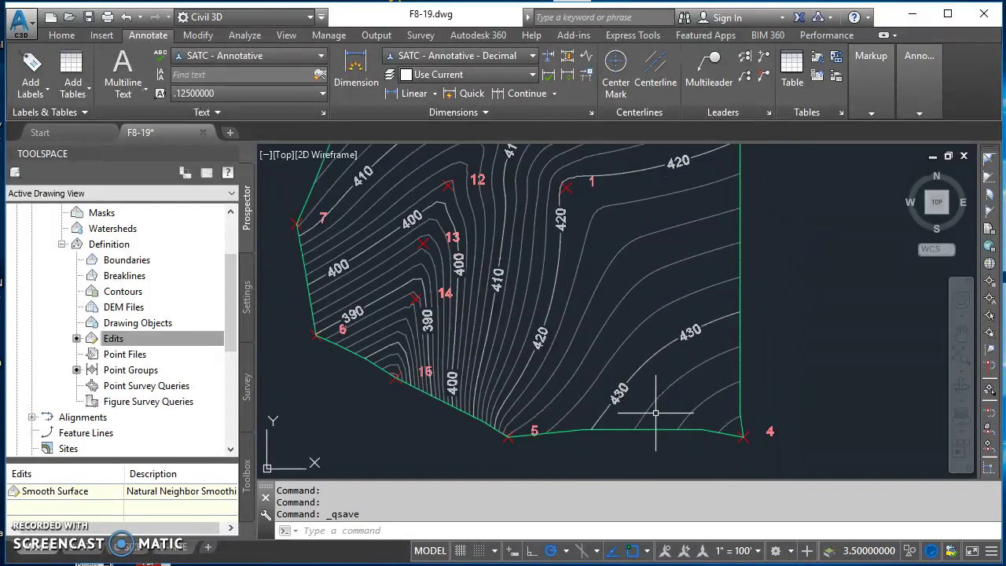
scroll(661, 435, up, 3)
mouse_move(663, 440)
middle_down()
mouse_move(634, 418)
mouse_move(642, 333)
middle_up()
scroll(642, 333, down, 2)
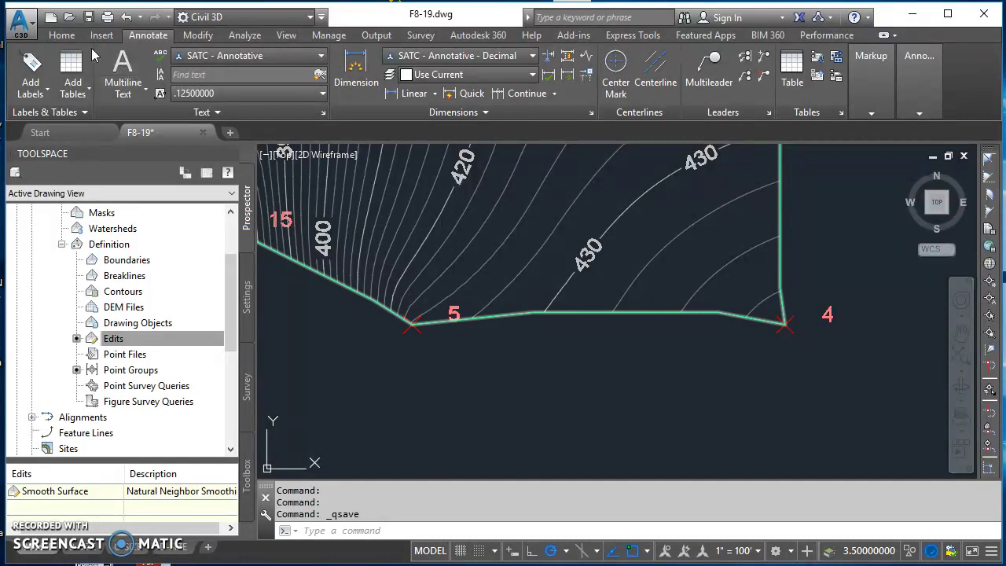
- Open the Point Creation Tools toolbar from the Home tab and choose Interpolate
click(61, 35)
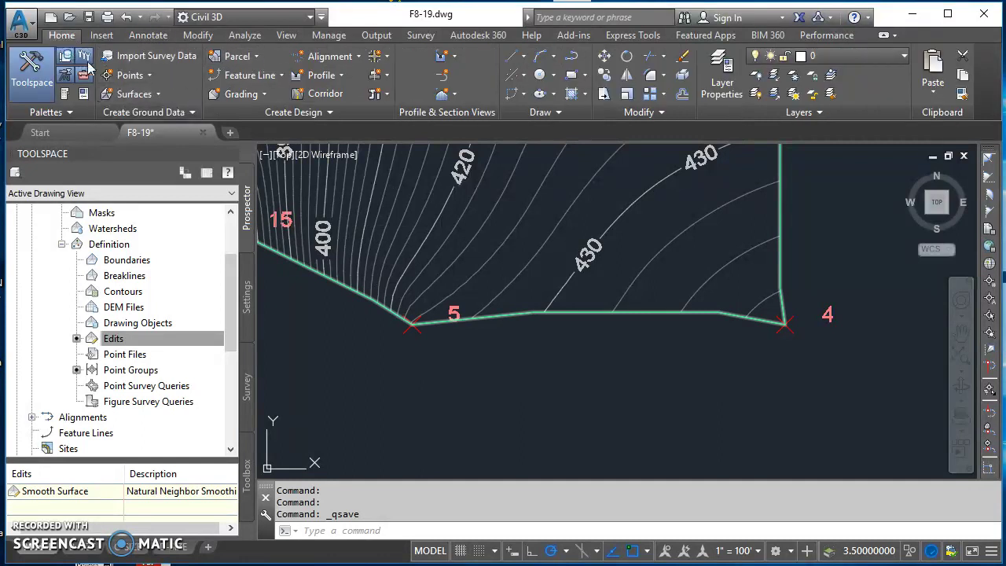
click(150, 76)
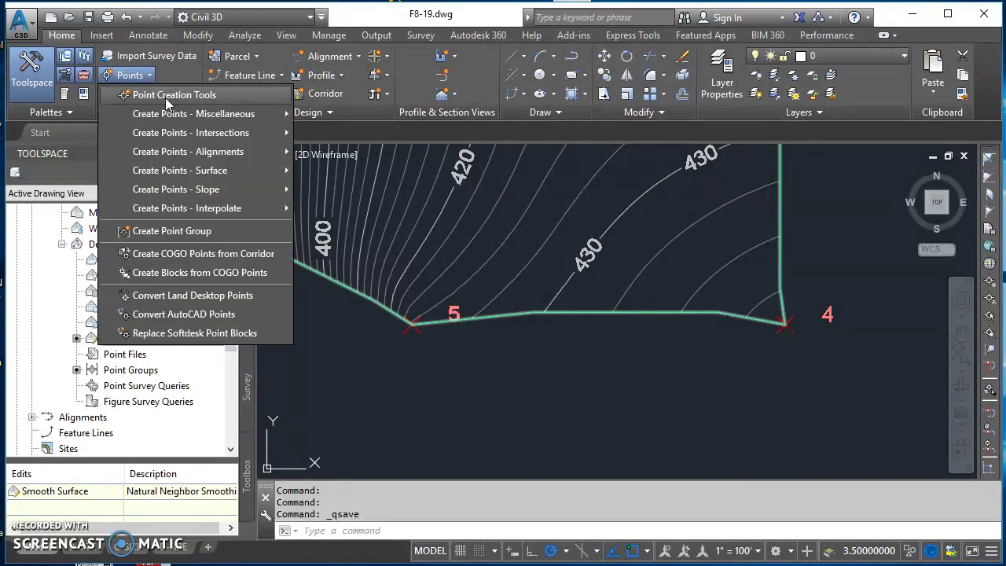
click(165, 96)
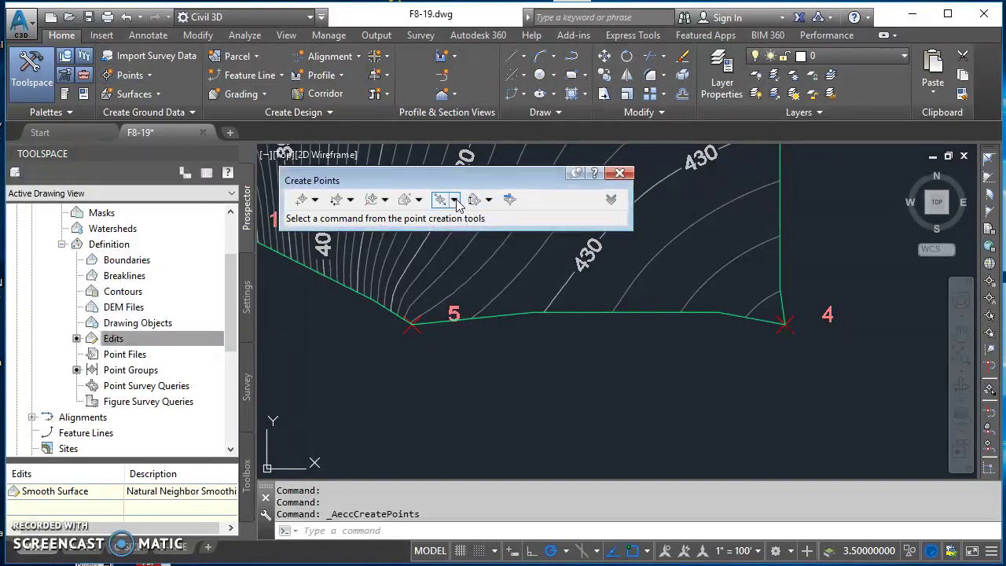
click(454, 199)
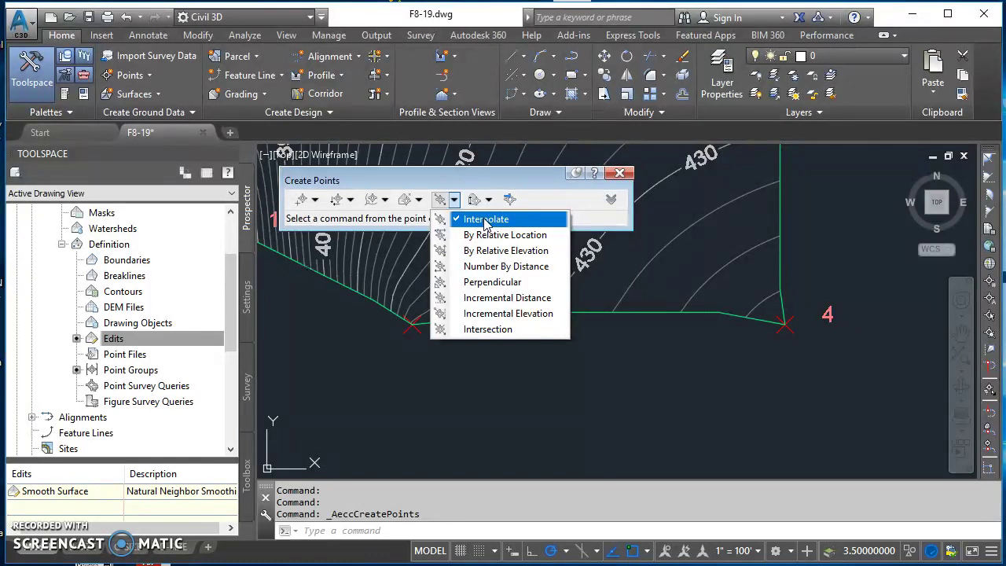
click(485, 221)
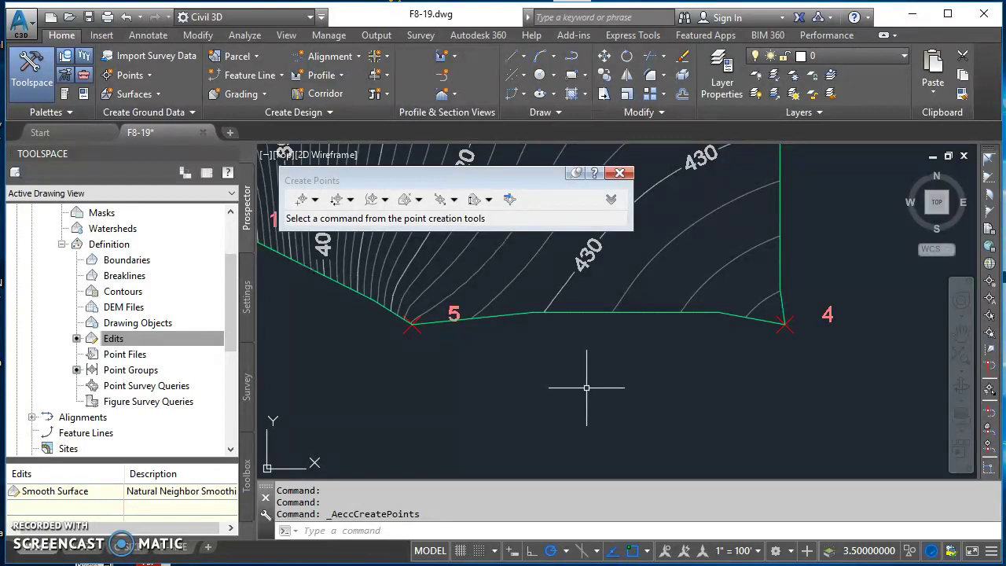
- Close the Create Points toolbar and pan across the top of the surface
click(620, 174)
scroll(603, 269, down, 5)
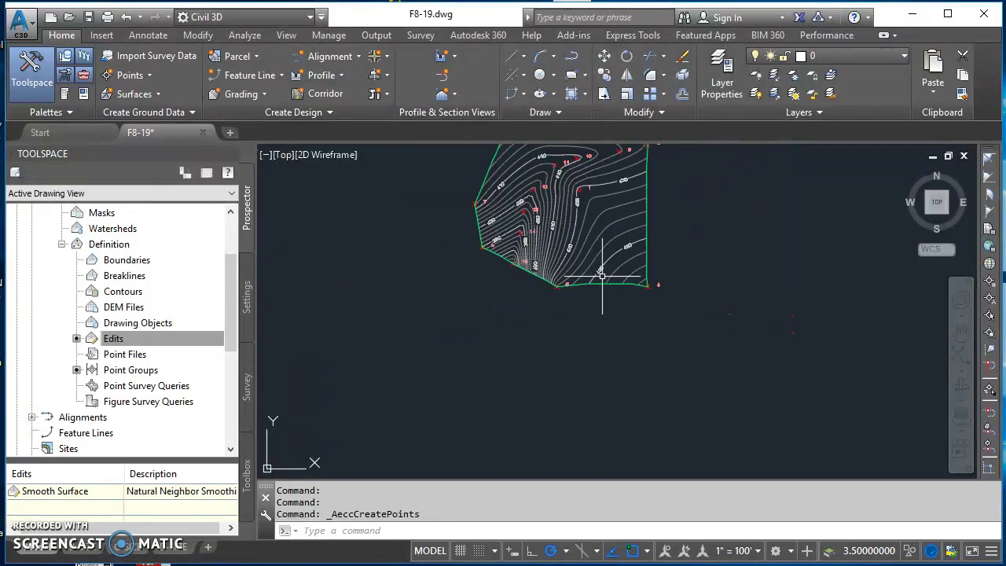
scroll(602, 276, up, 8)
mouse_move(588, 218)
middle_down()
mouse_move(603, 259)
mouse_move(634, 288)
middle_up()
scroll(668, 291, up, 2)
drag(233, 281, 235, 213)
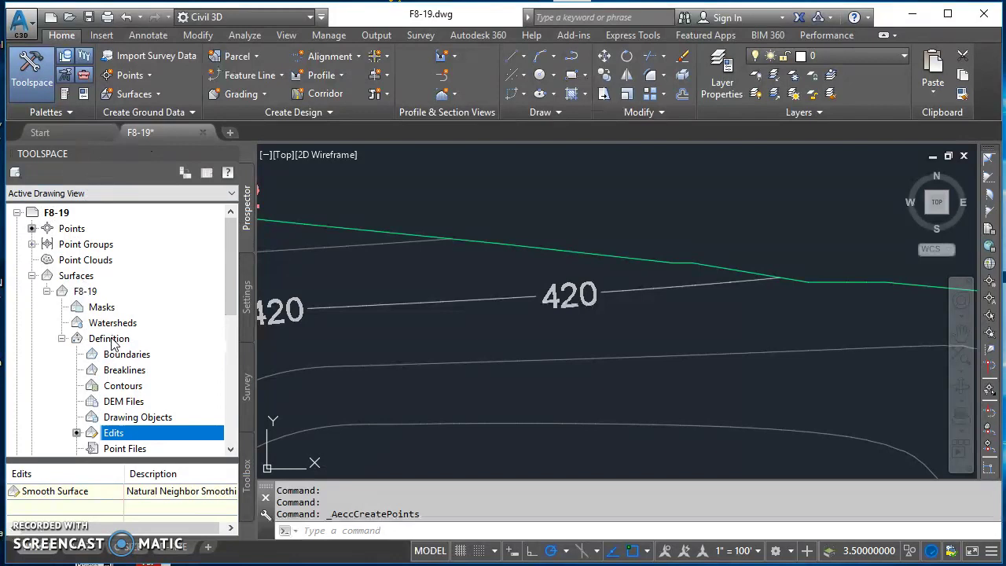
- Bring up the F8-19 surface Edits commands, cancel them, and zoom back out
right_click(125, 433)
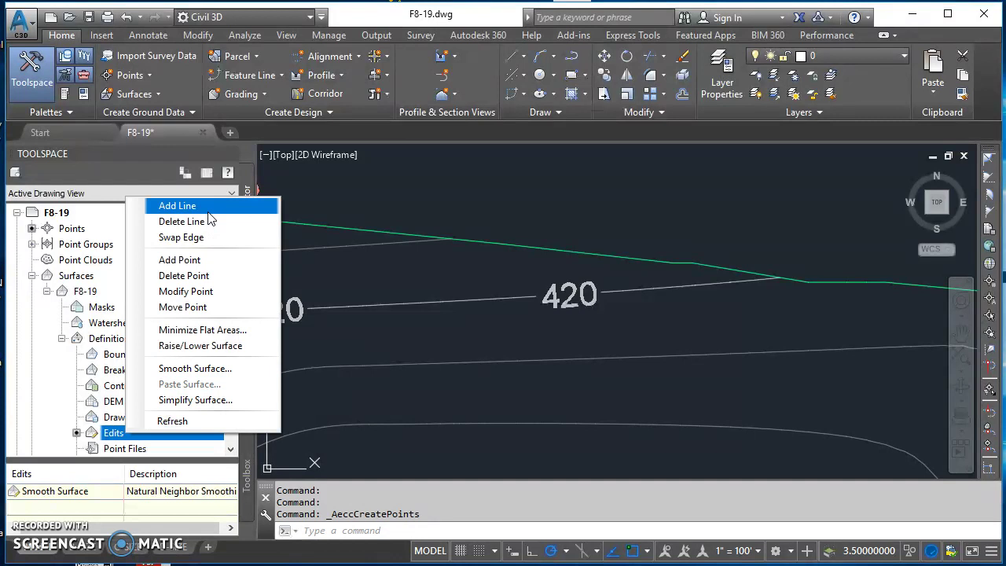
click(393, 277)
scroll(425, 276, down, 2)
click(426, 276)
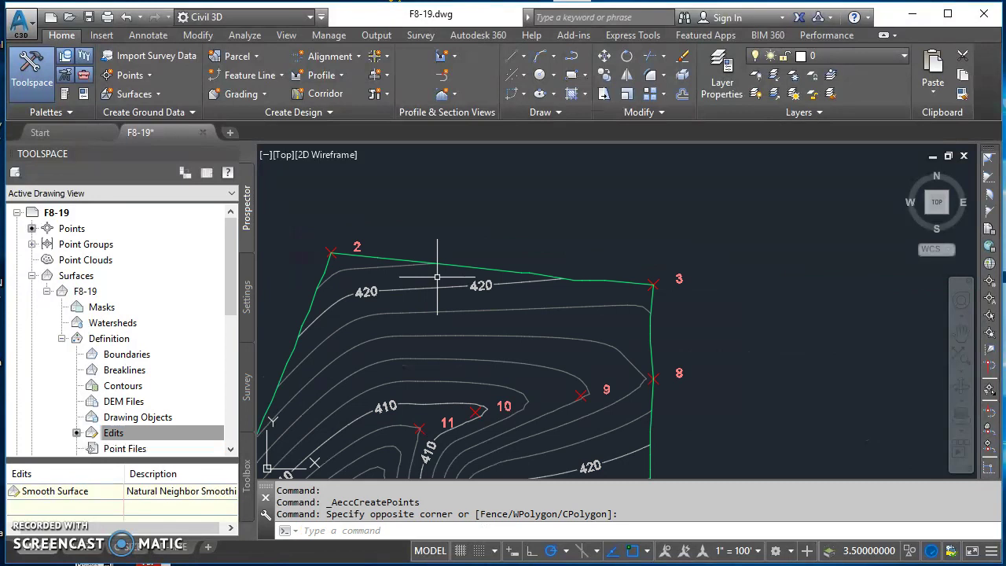
scroll(427, 275, up, 2)
right_click(116, 434)
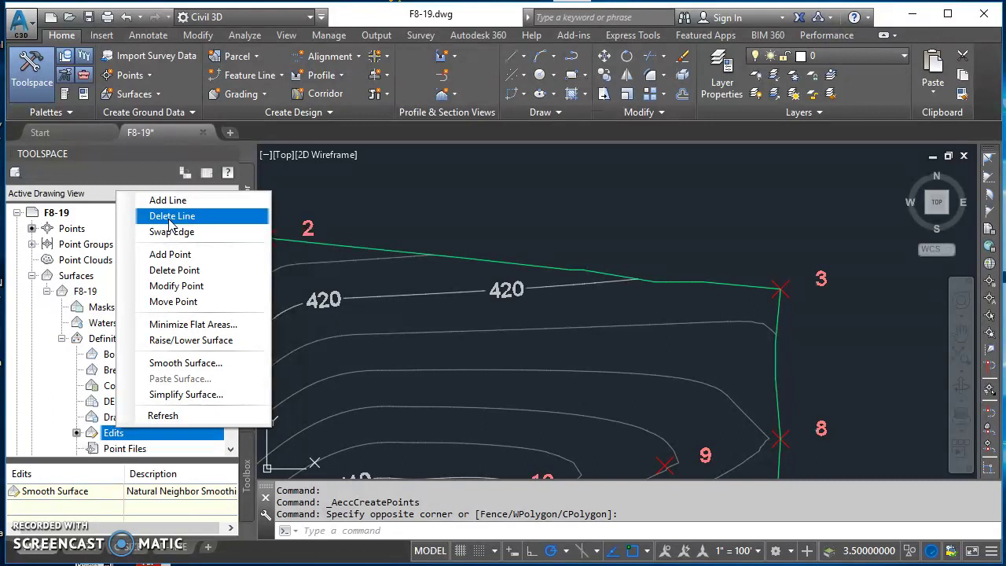
click(488, 191)
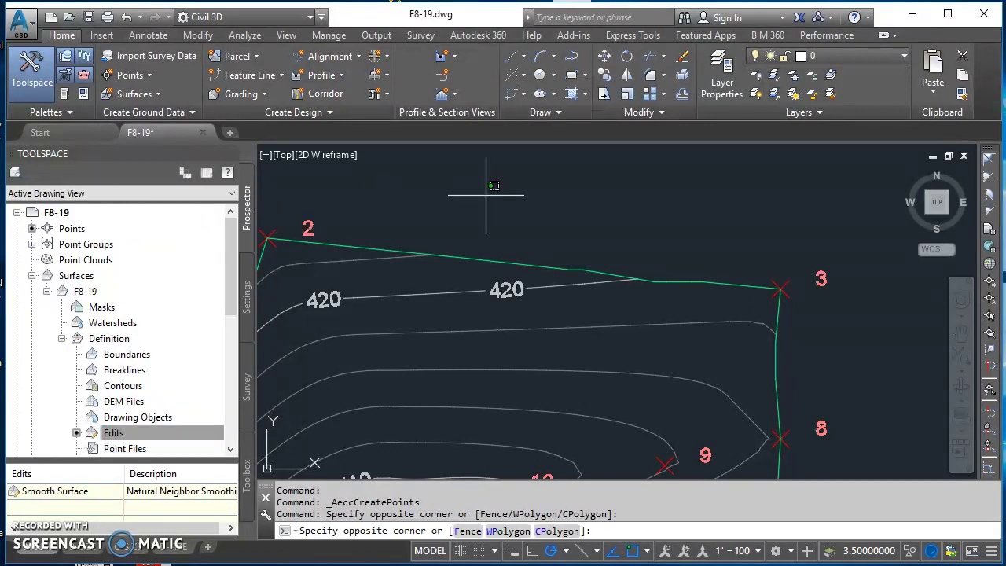
scroll(524, 209, down, 3)
scroll(535, 236, down, 2)
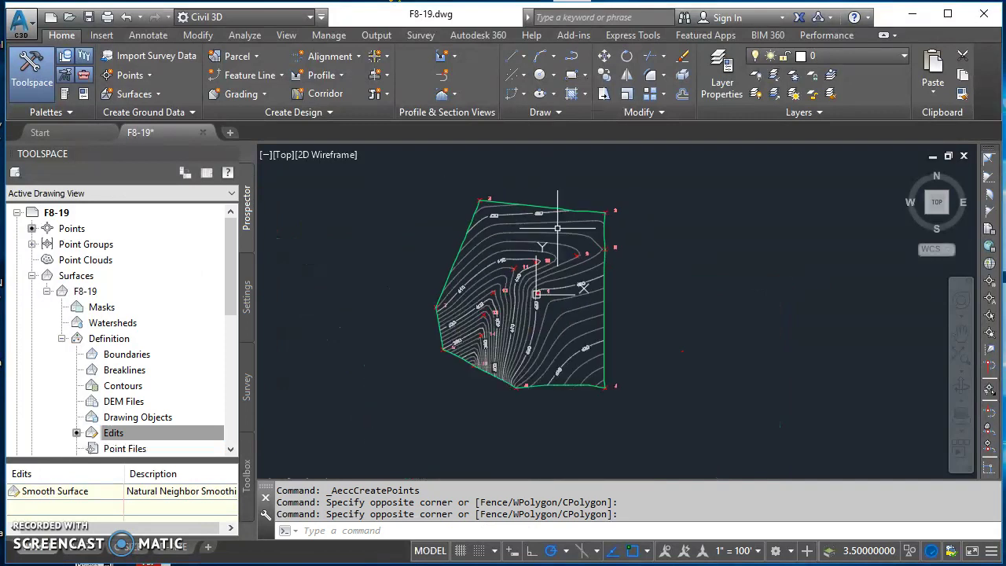
- Recentre the view and select the F8-19 surface
scroll(553, 289, up, 2)
click(553, 289)
middle_drag(573, 291, 595, 294)
mouse_move(581, 233)
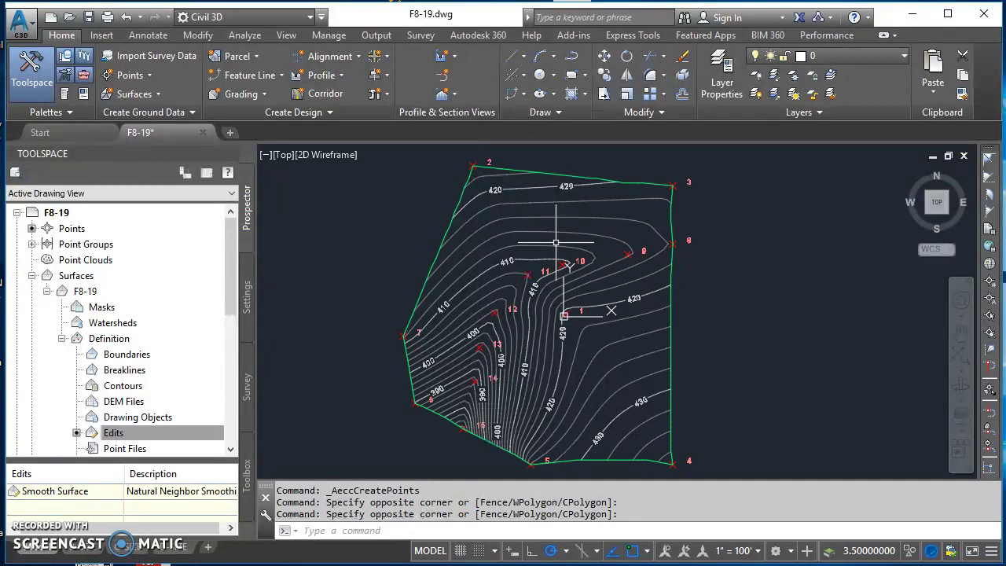
click(544, 231)
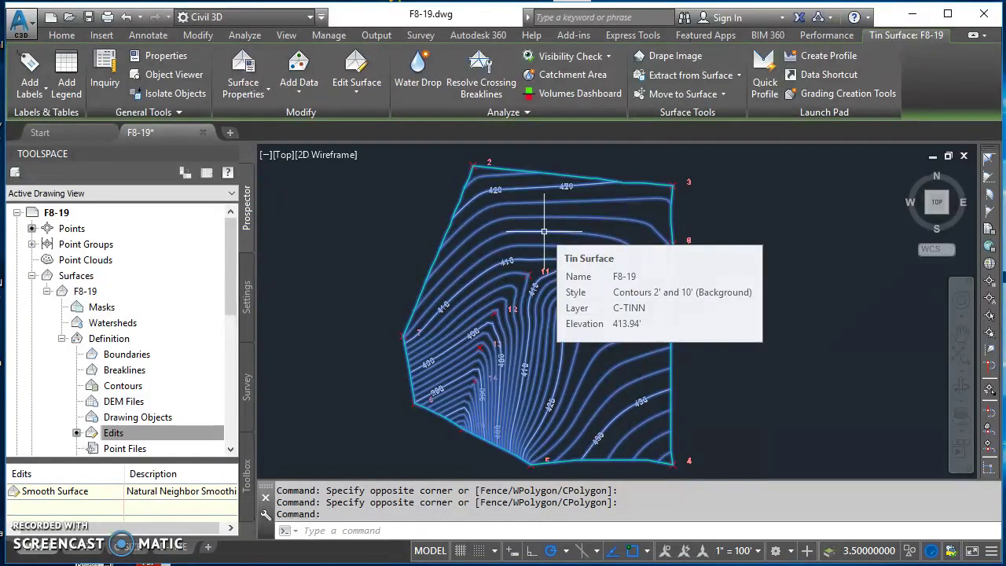
- In Surface Properties, copy the current Contours 2' and 10' (Background) style
click(242, 92)
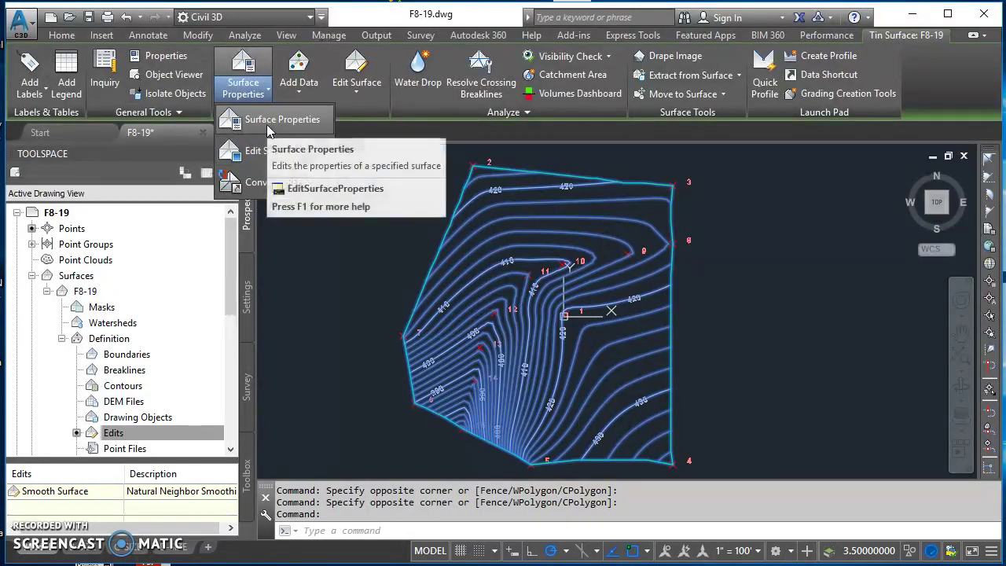
click(268, 129)
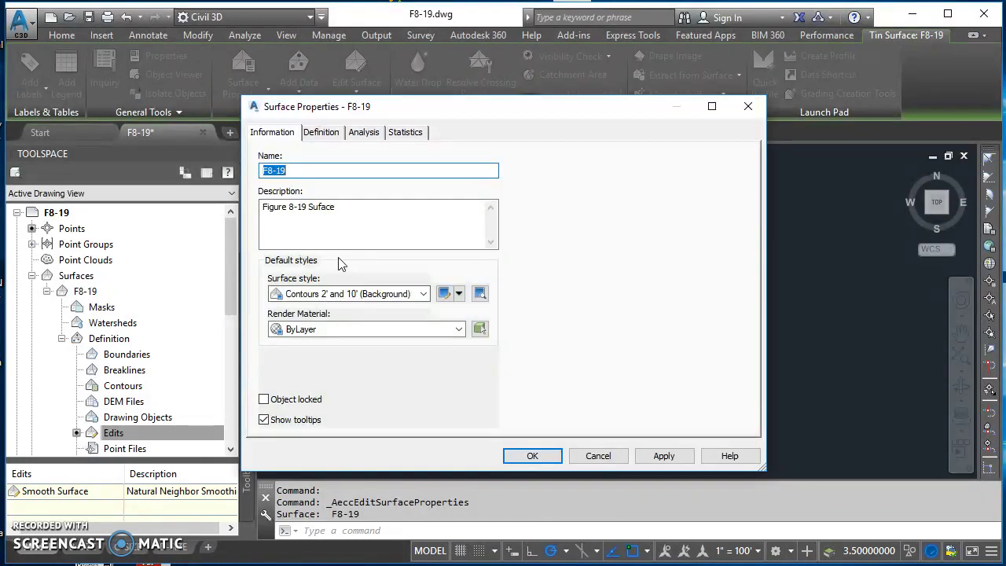
drag(375, 106, 381, 75)
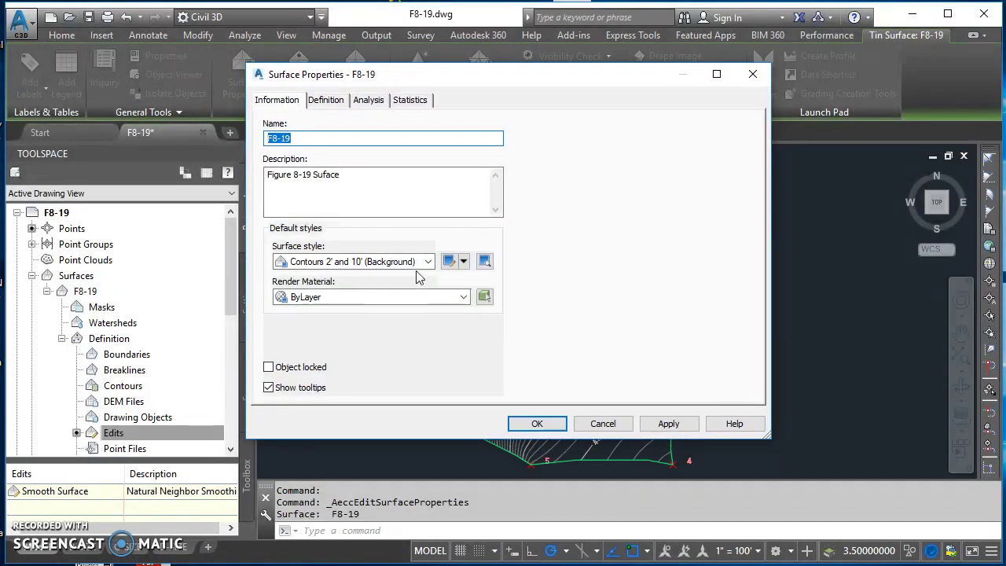
click(463, 262)
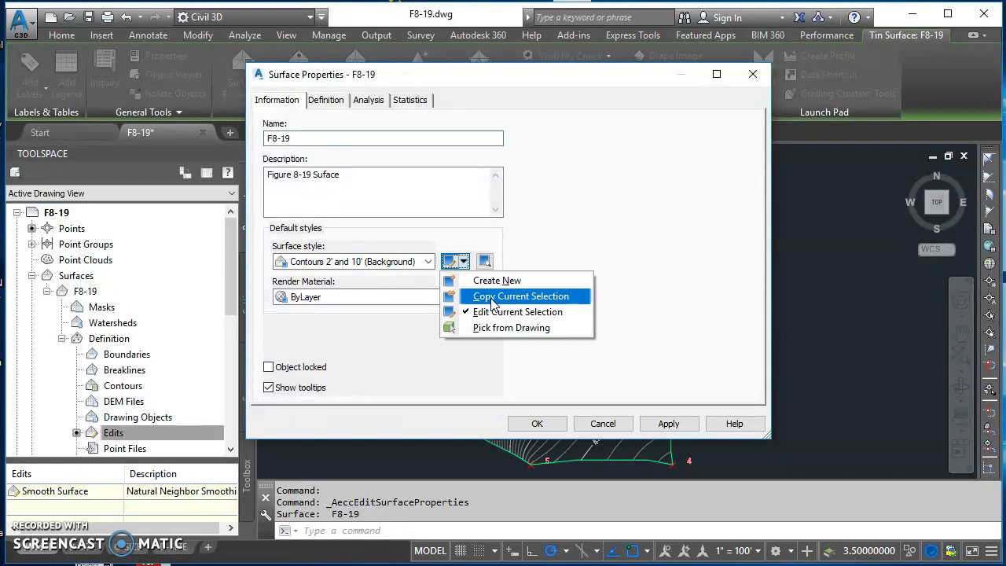
click(492, 297)
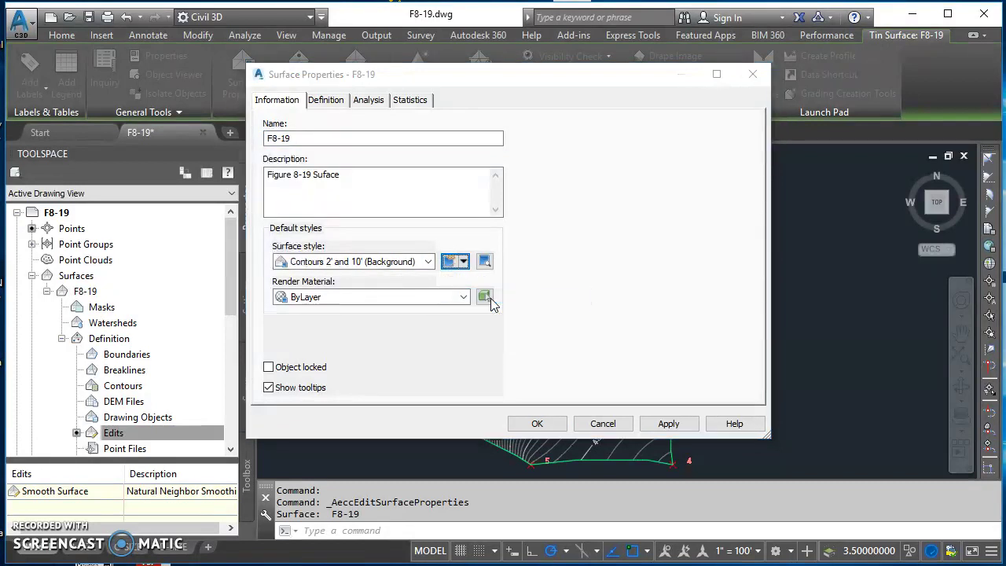
- Rename the copied style to "Contours 2' and 10' (Background) - SATC"
double_click(441, 140)
text(- st)
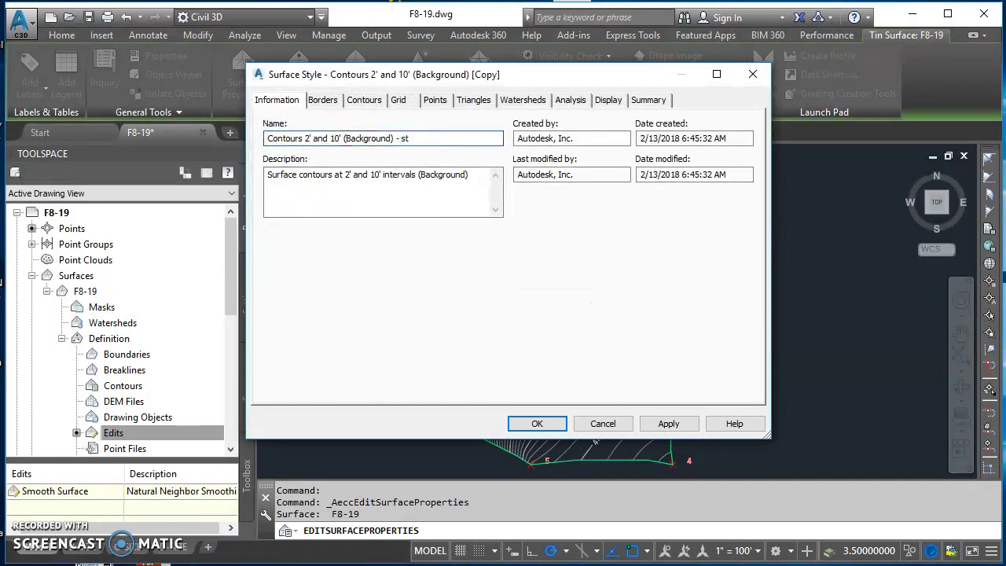
key(BackSpace)
key(BackSpace)
text(S)
- Hide the Border component in the style's Plan view display, then show the Contours settings
click(614, 104)
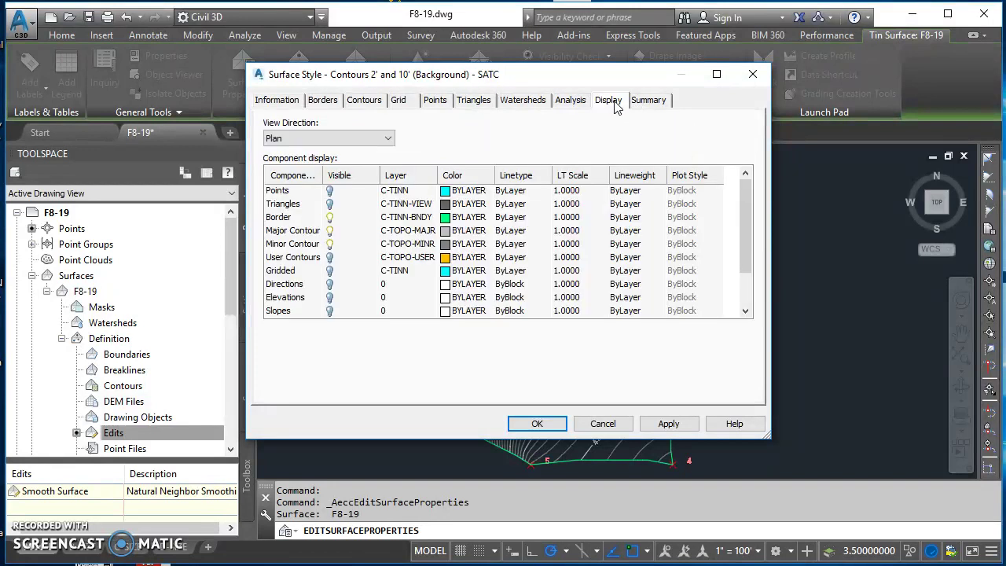
click(289, 143)
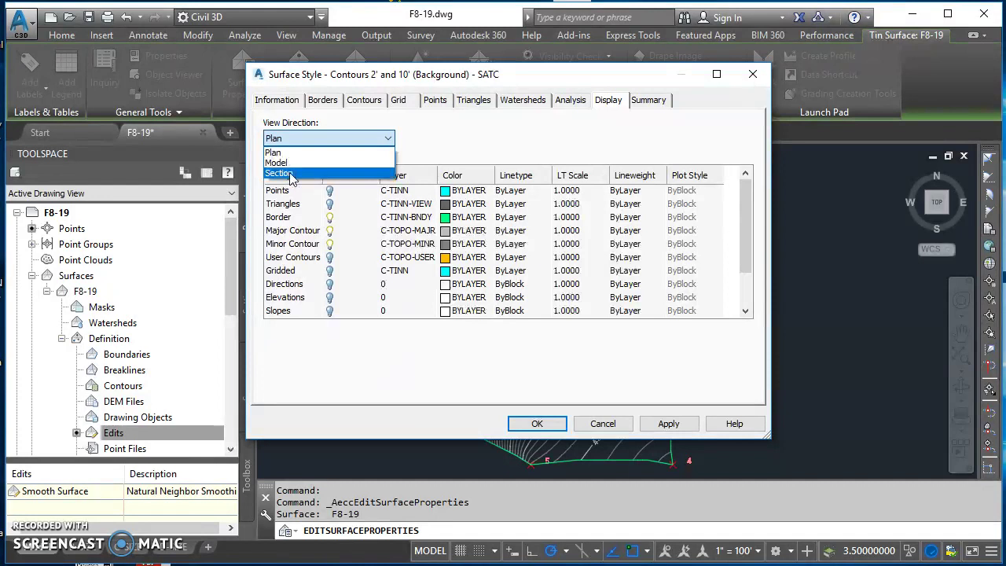
click(300, 153)
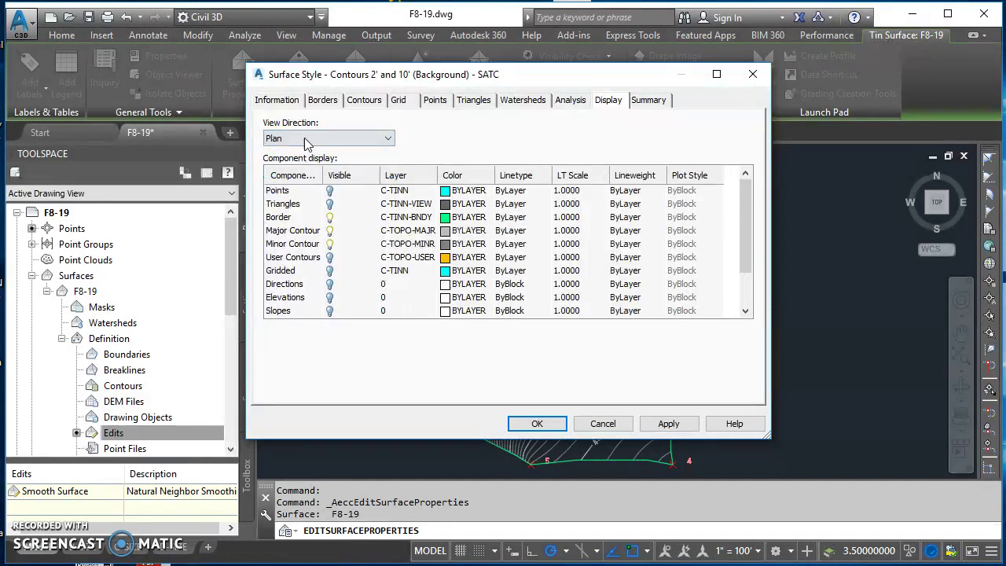
click(279, 219)
click(335, 221)
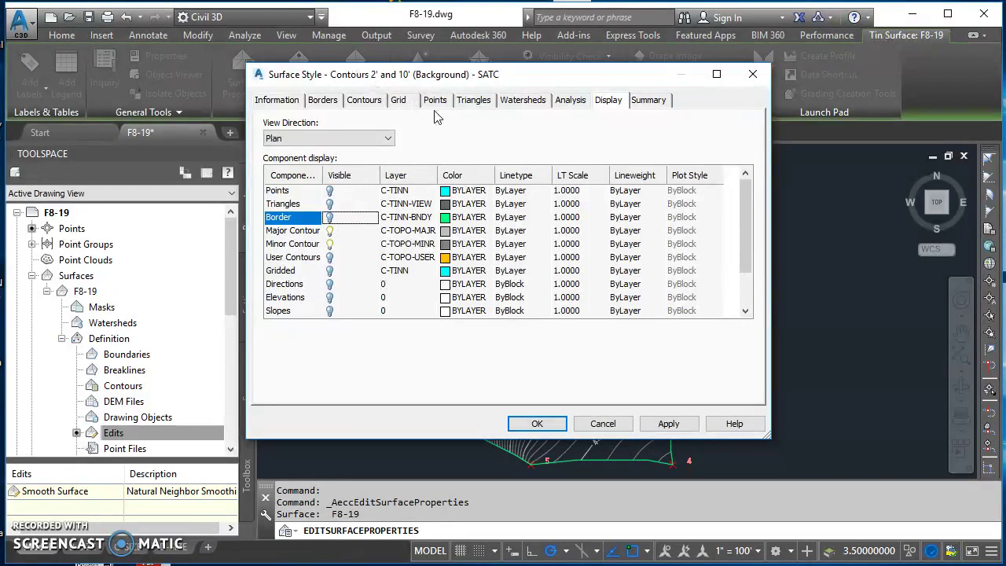
click(364, 100)
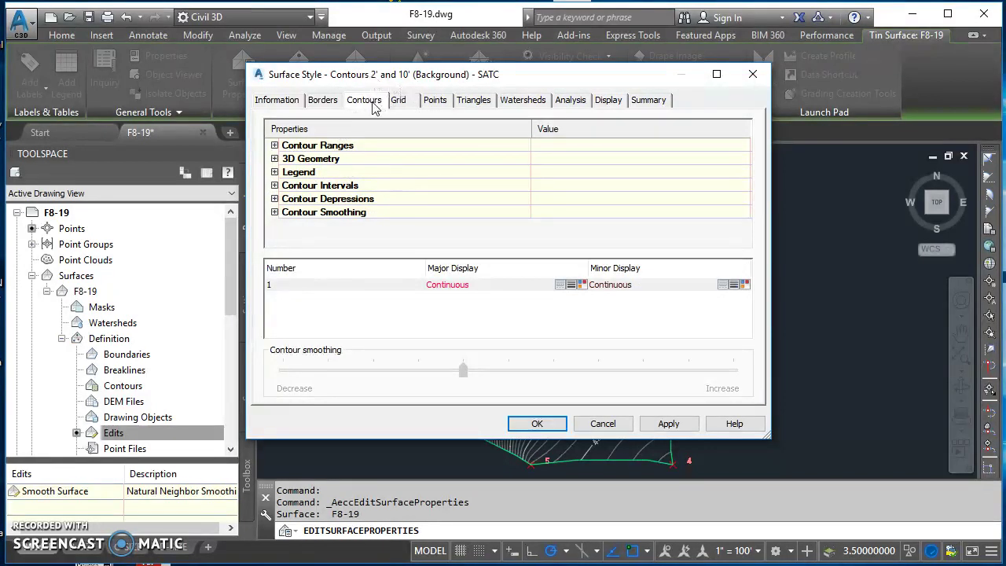
- Try 1' and 20' minor intervals, settle on 2' minor with 10' major, and accept
click(275, 186)
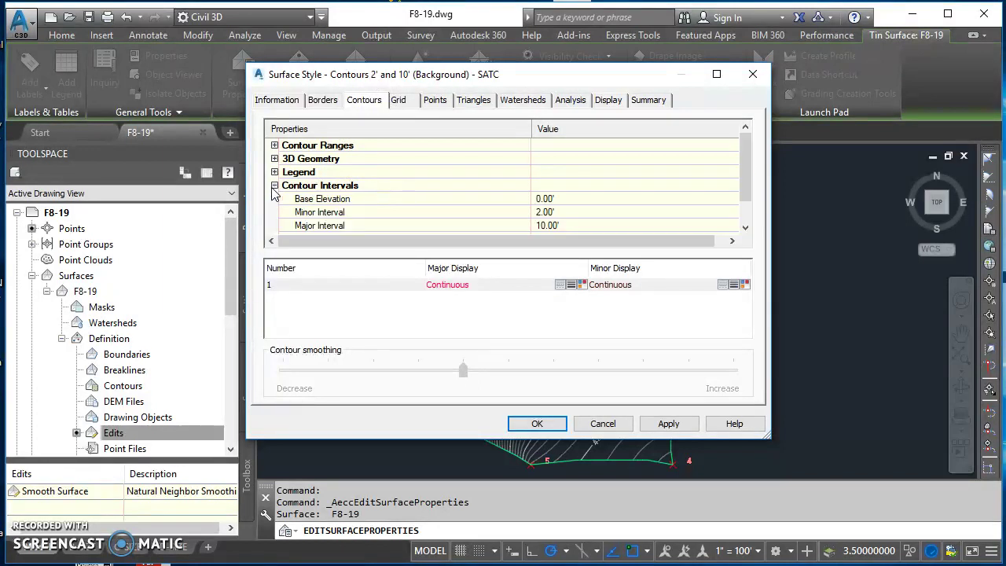
scroll(292, 191, down, 1)
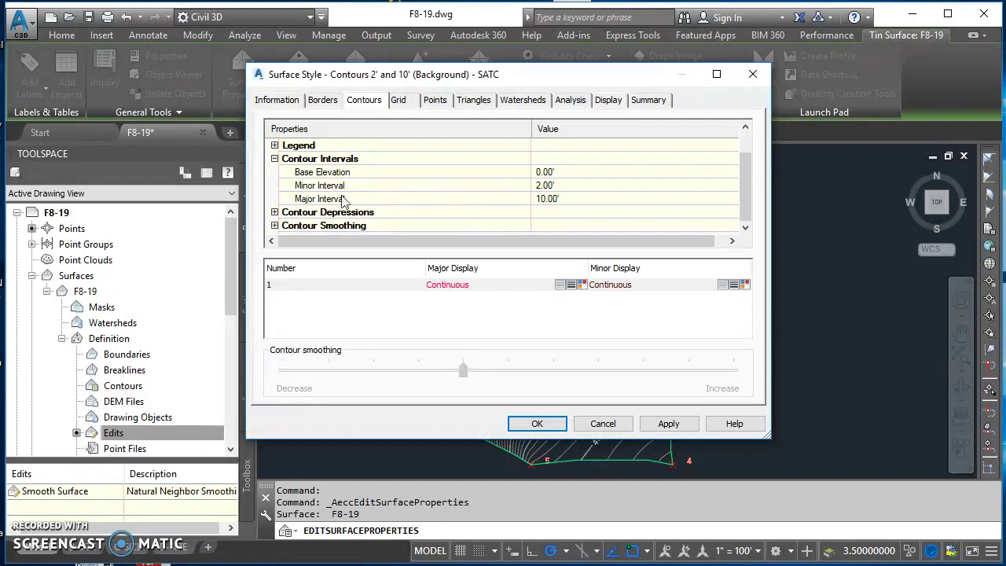
click(560, 186)
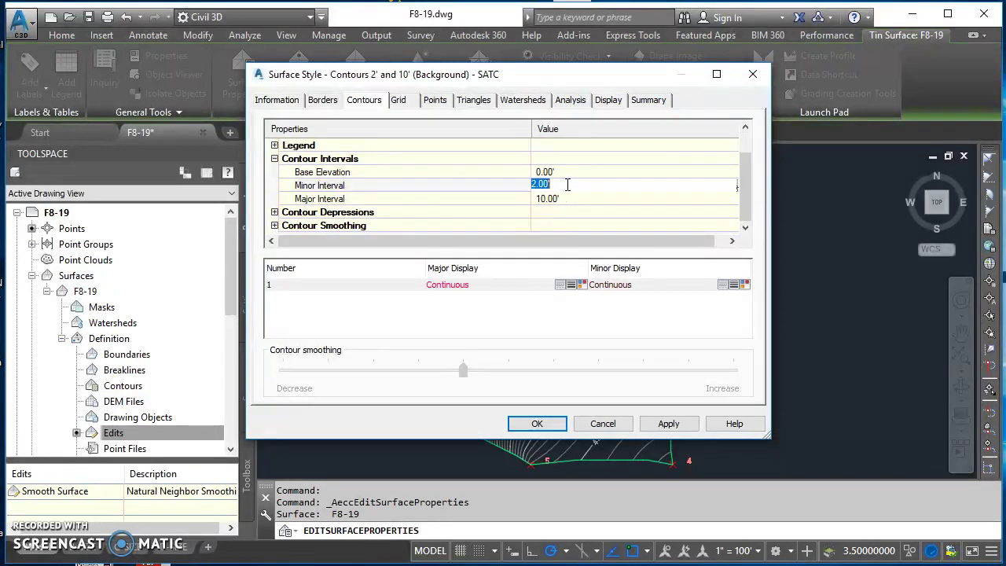
text(1)
key(Return)
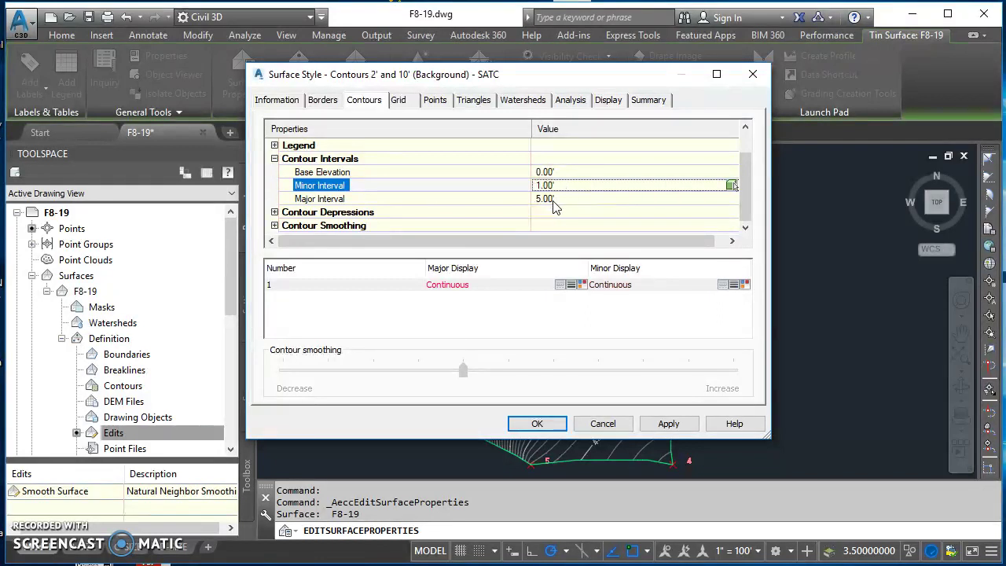
click(559, 184)
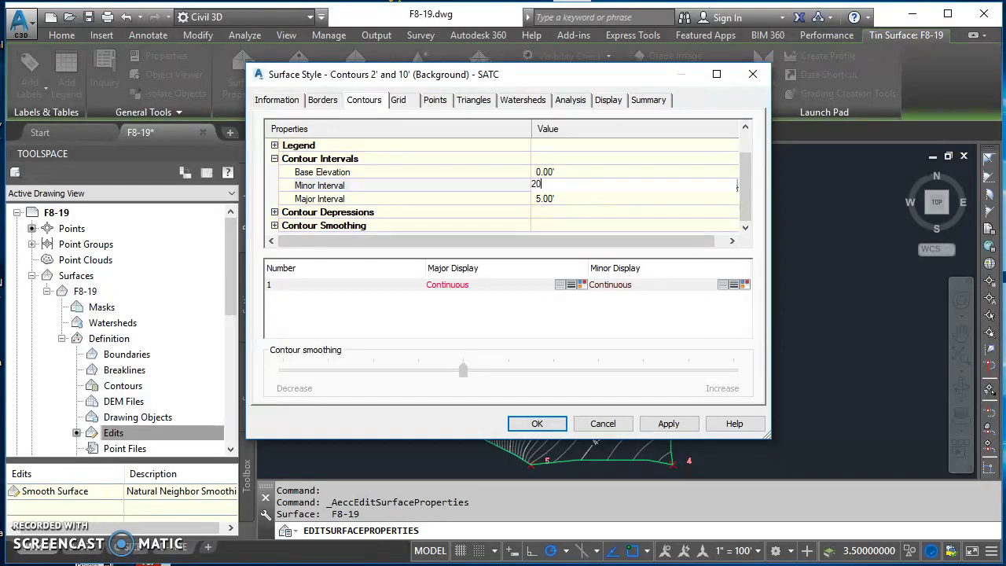
key(Return)
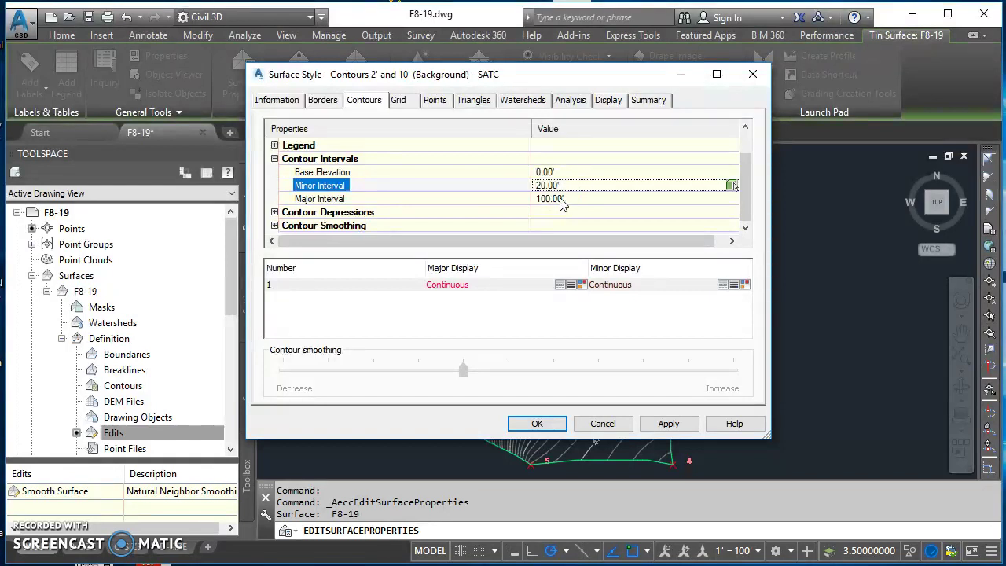
click(566, 184)
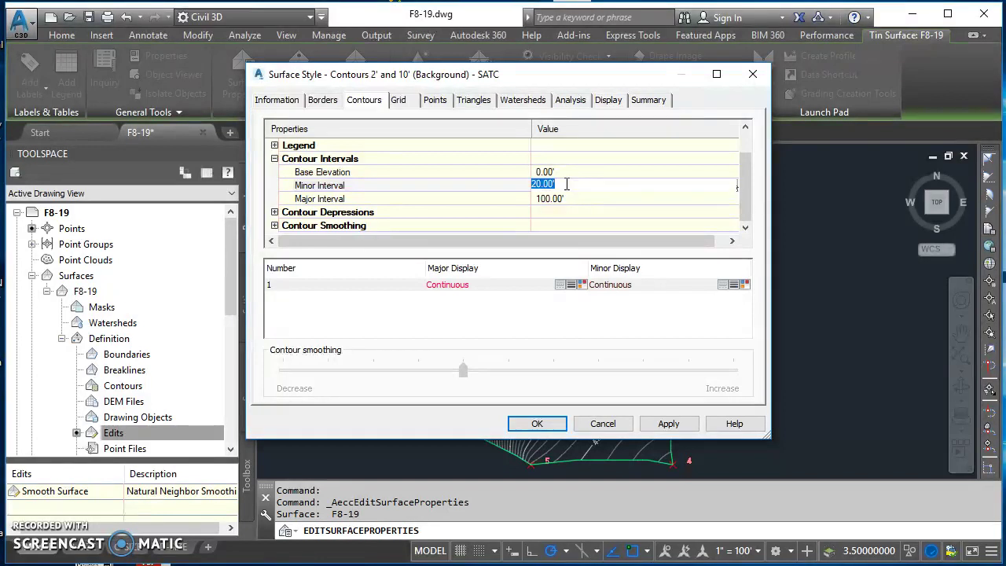
text(2)
key(Return)
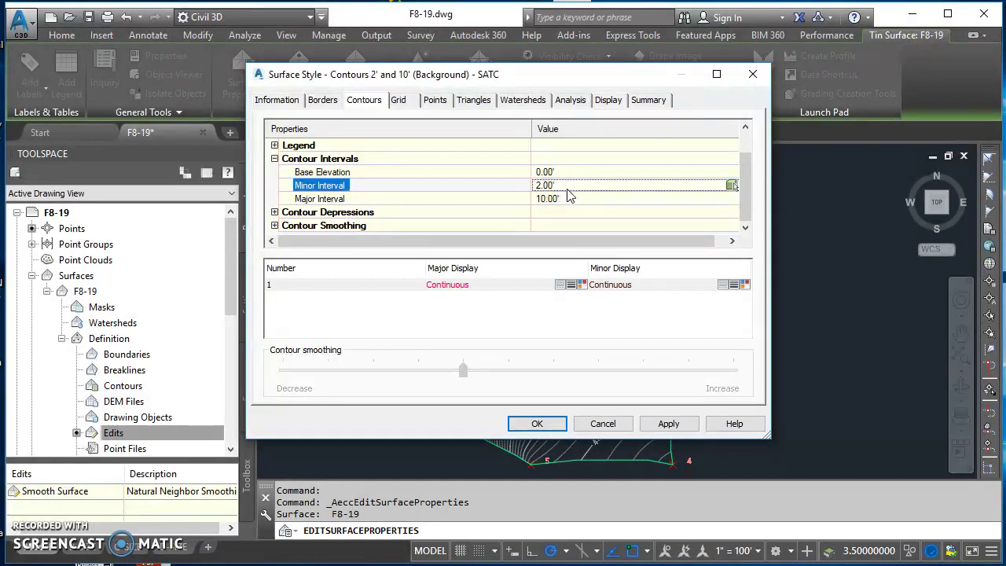
click(538, 423)
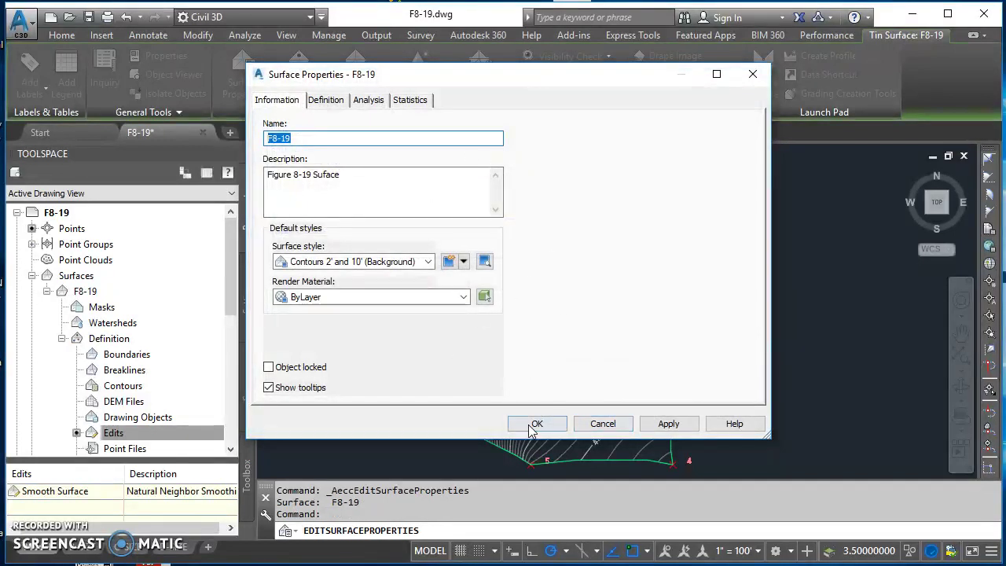
- Close Surface Properties and clear the surface selection
click(536, 425)
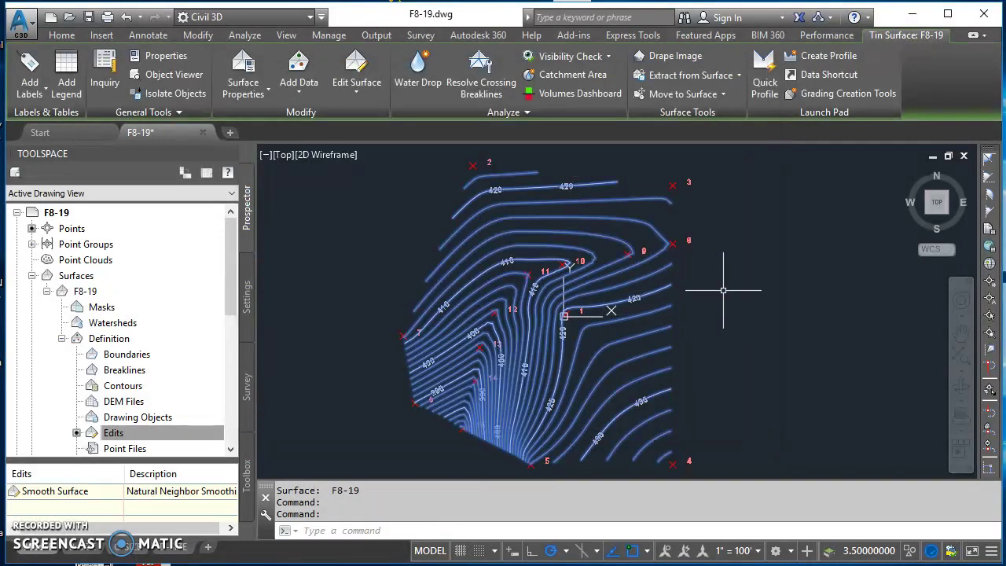
key(Escape)
key(Escape)
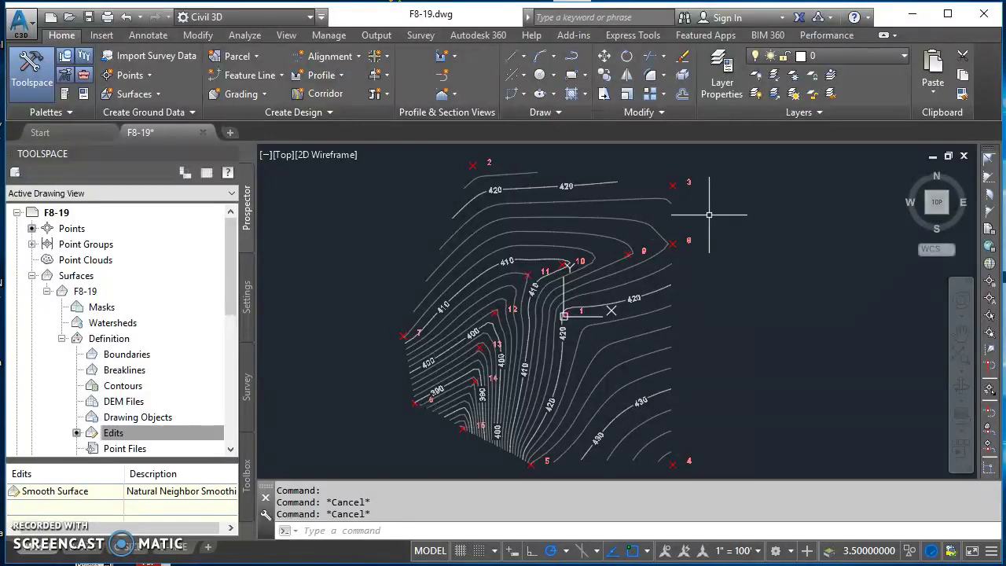
mouse_move(624, 206)
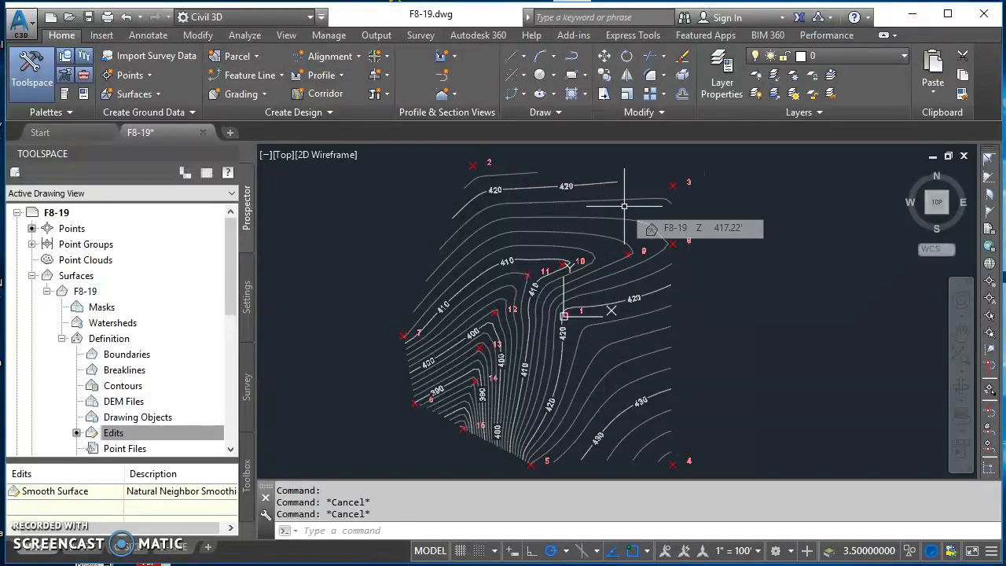
- Make C-TINN-BNDY the current layer
click(871, 63)
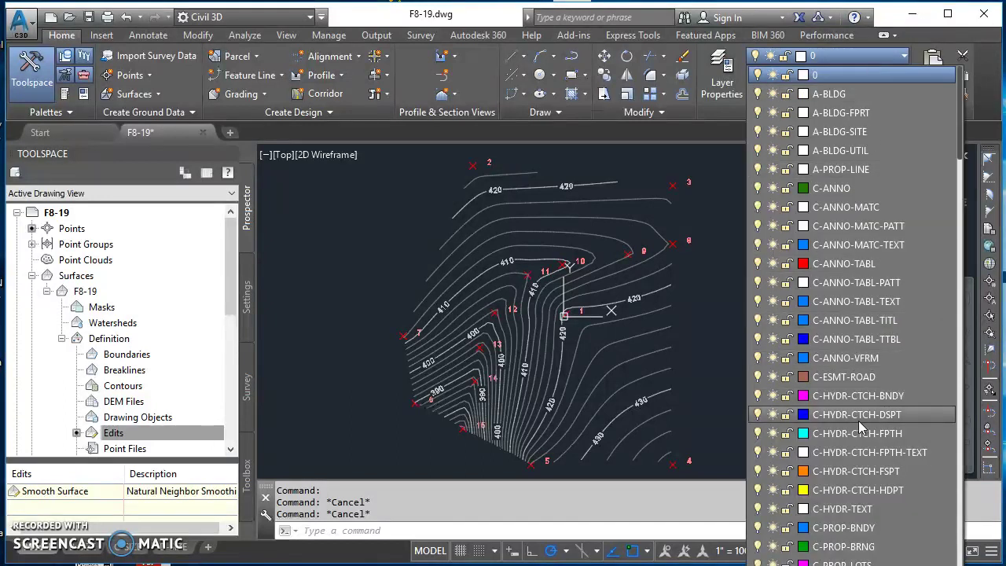
scroll(858, 425, down, 13)
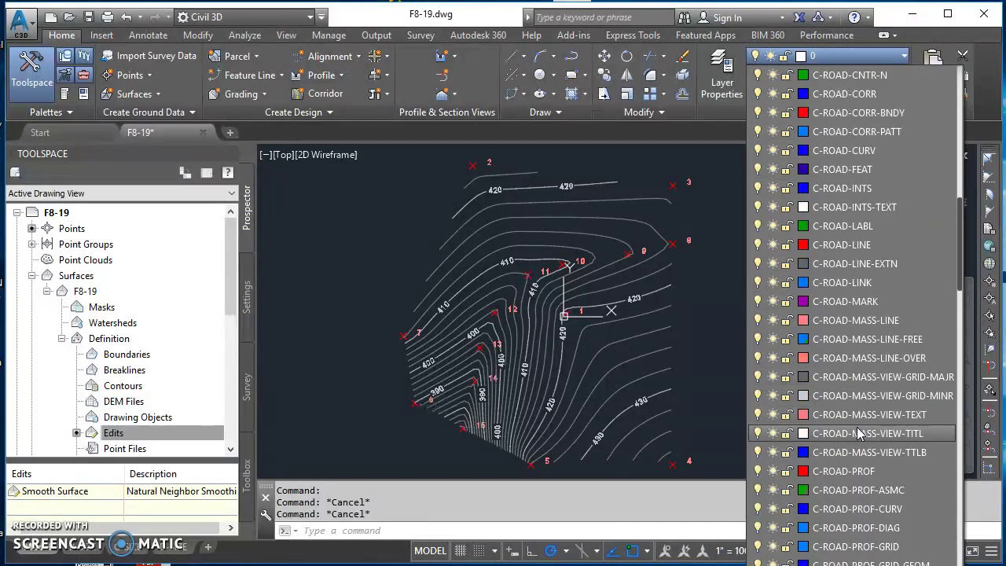
scroll(858, 432, down, 15)
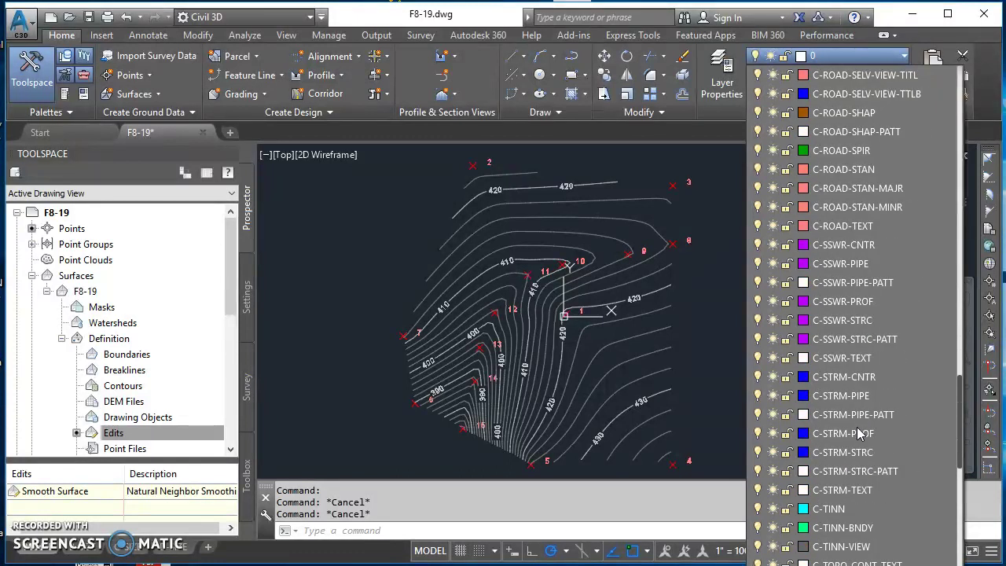
scroll(859, 433, down, 3)
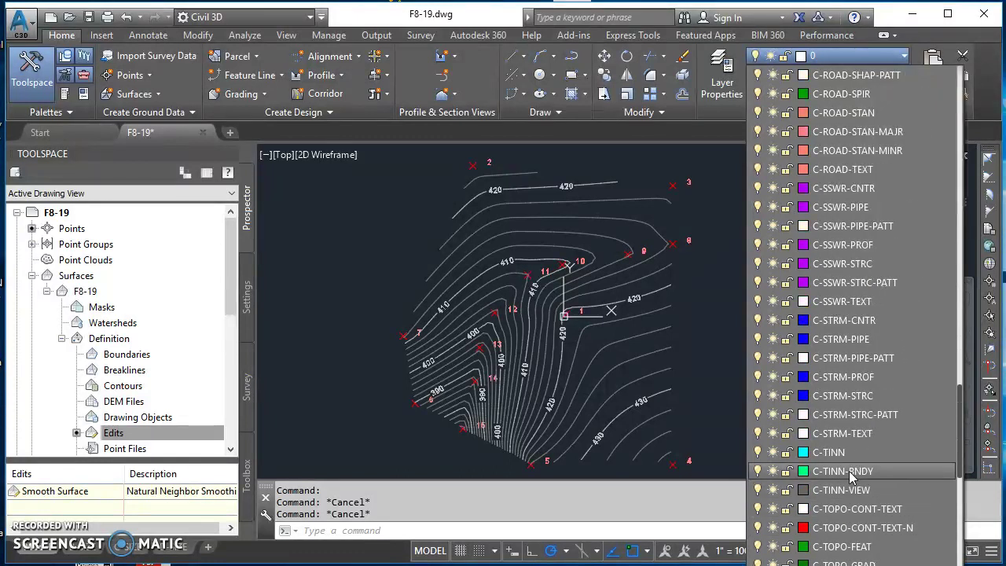
click(841, 471)
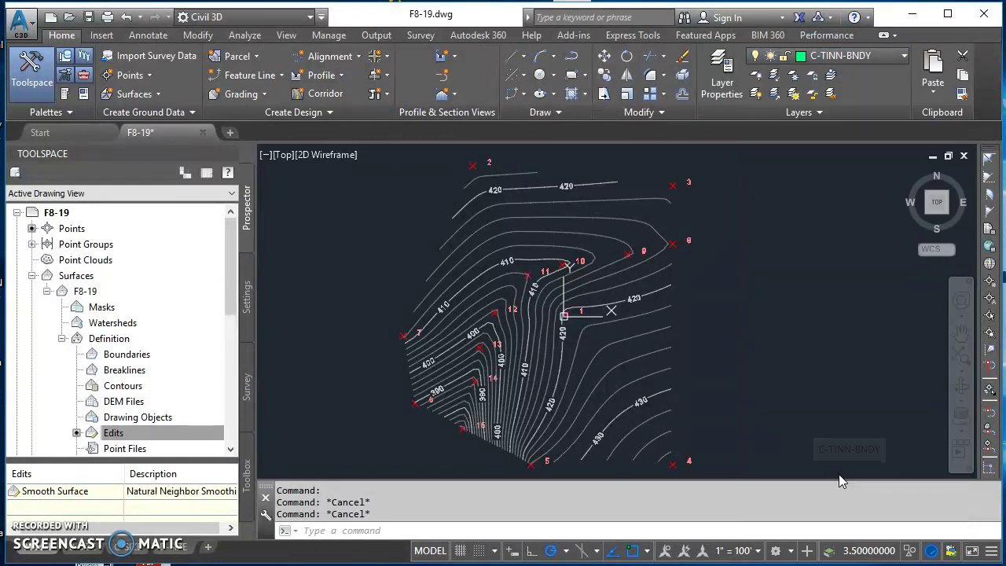
- Start a PL boundary polyline at point 2, running through points 3 and 4
text(PL)
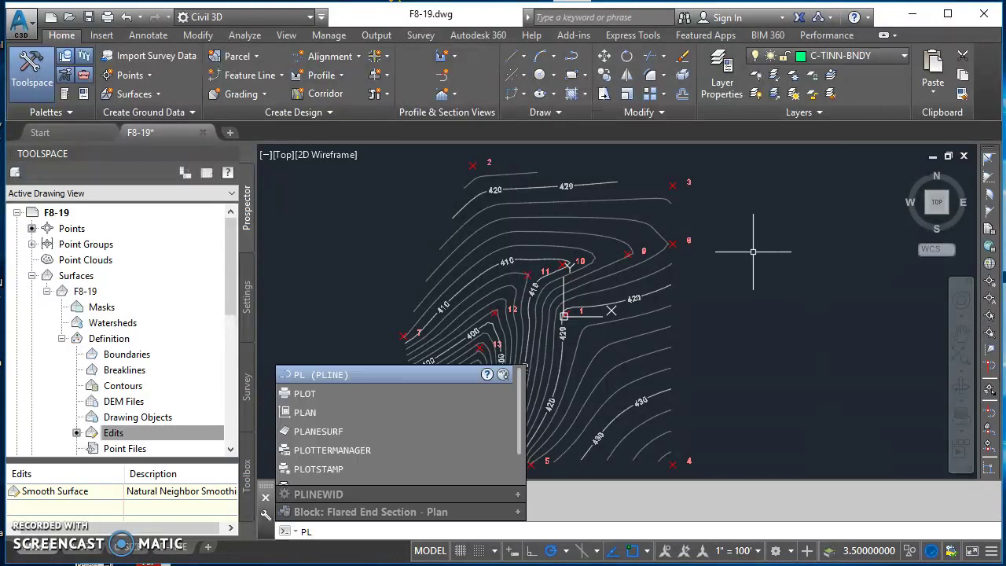
key(Return)
scroll(550, 167, up, 5)
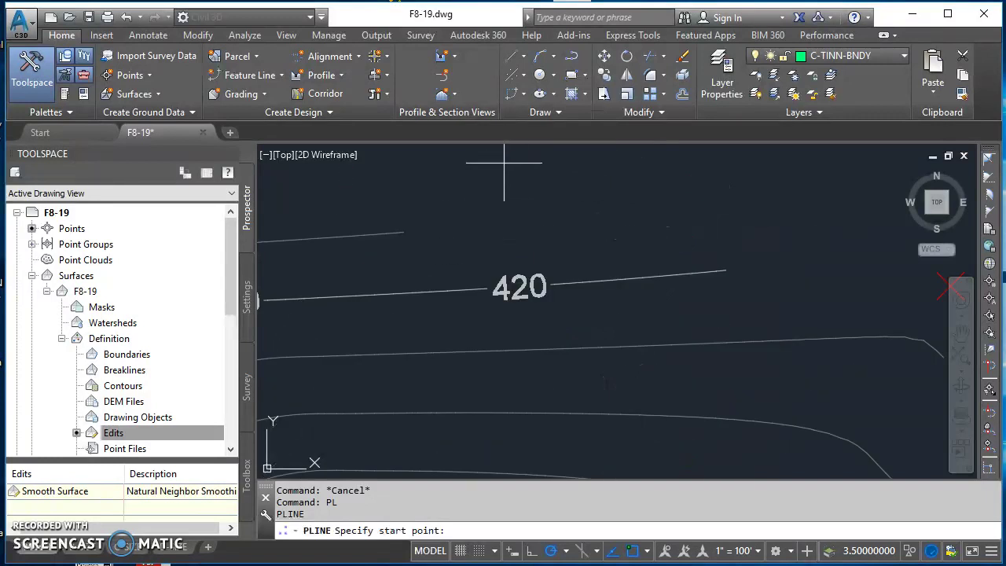
scroll(504, 163, up, 2)
click(358, 258)
scroll(408, 255, down, 4)
scroll(518, 275, up, 4)
click(512, 278)
scroll(550, 354, down, 4)
scroll(582, 369, up, 4)
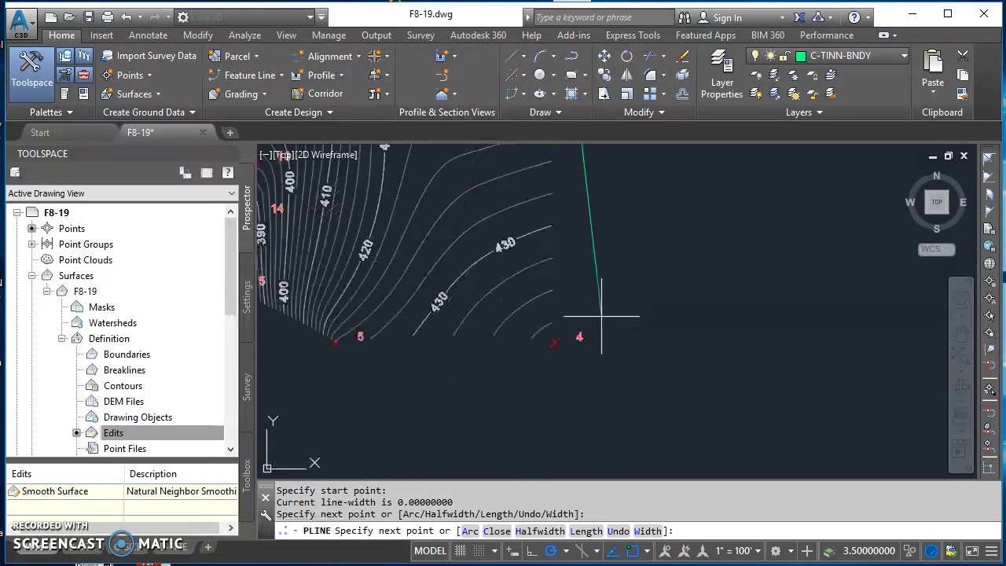
click(554, 342)
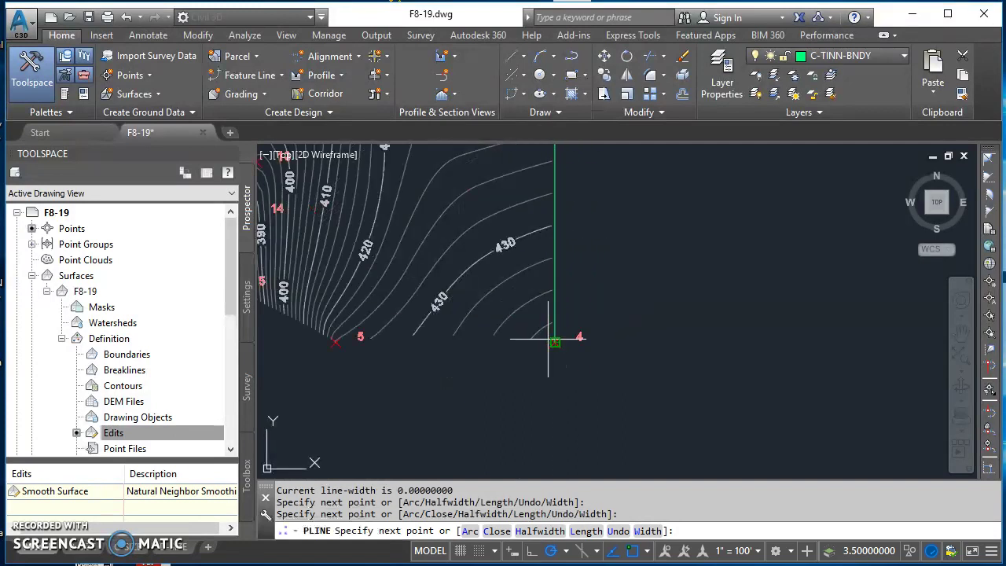
- Continue the boundary through points 5 and 6 and close it back at point 2
scroll(337, 346, up, 4)
click(331, 337)
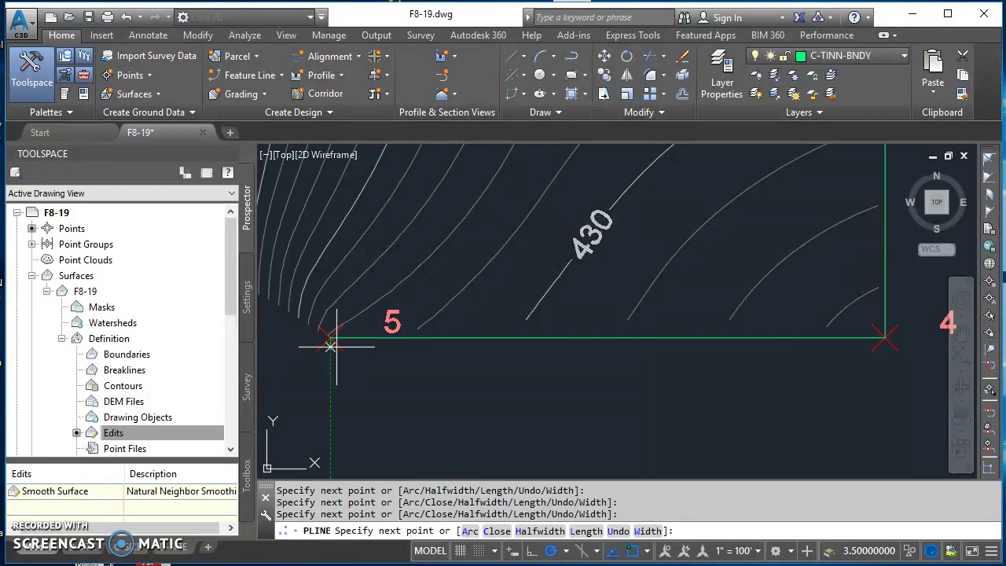
scroll(334, 338, down, 5)
scroll(469, 364, up, 5)
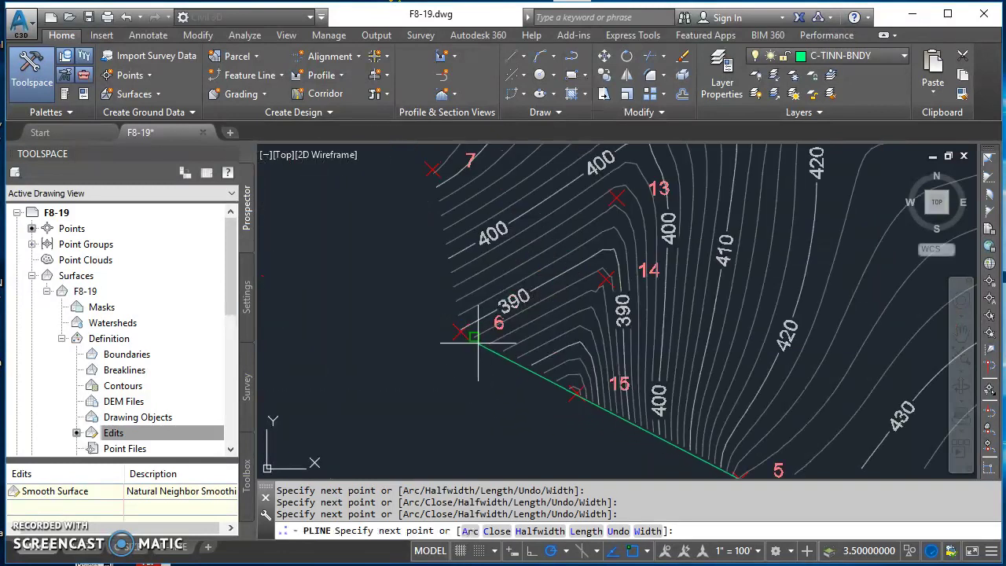
click(460, 333)
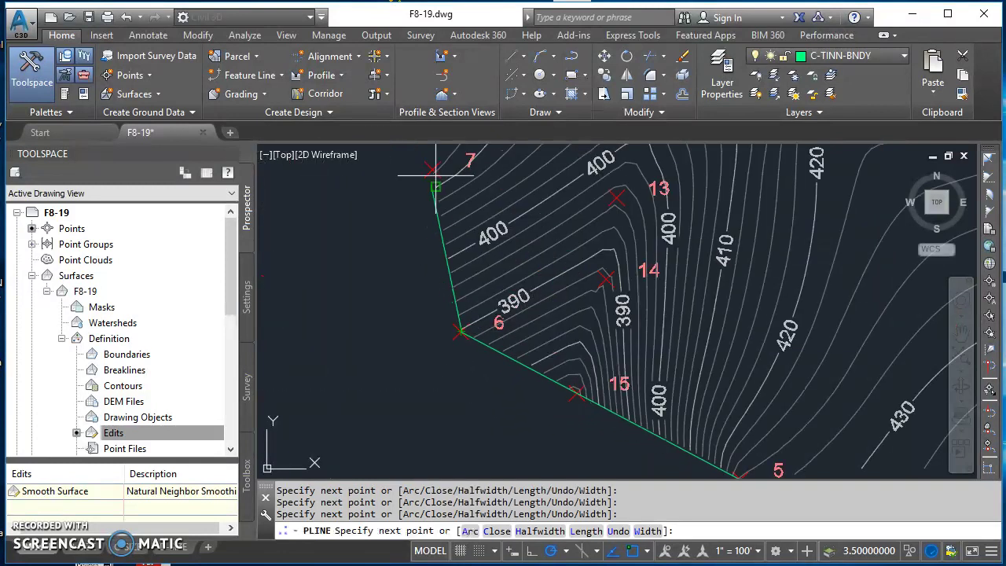
scroll(455, 204, down, 6)
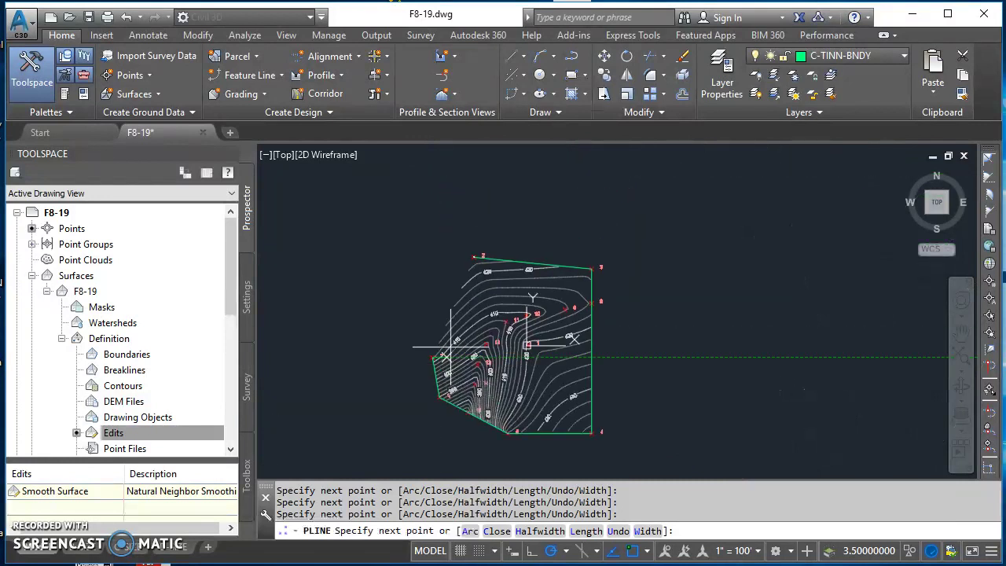
scroll(463, 232, up, 6)
click(481, 246)
scroll(482, 246, down, 6)
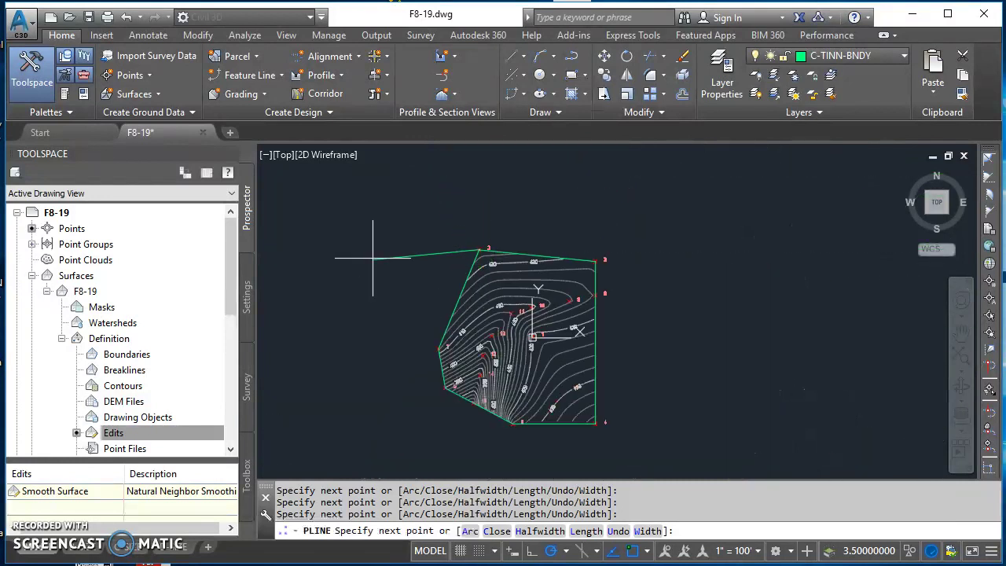
key(Return)
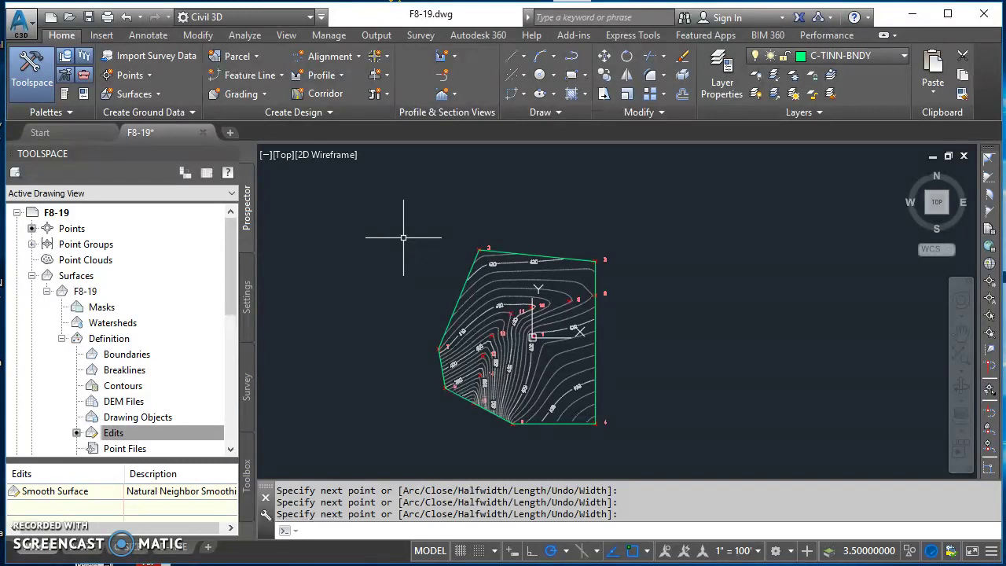
- Zoom to extents to show the whole bounded contour surface
middle_click(635, 314)
middle_click(635, 314)
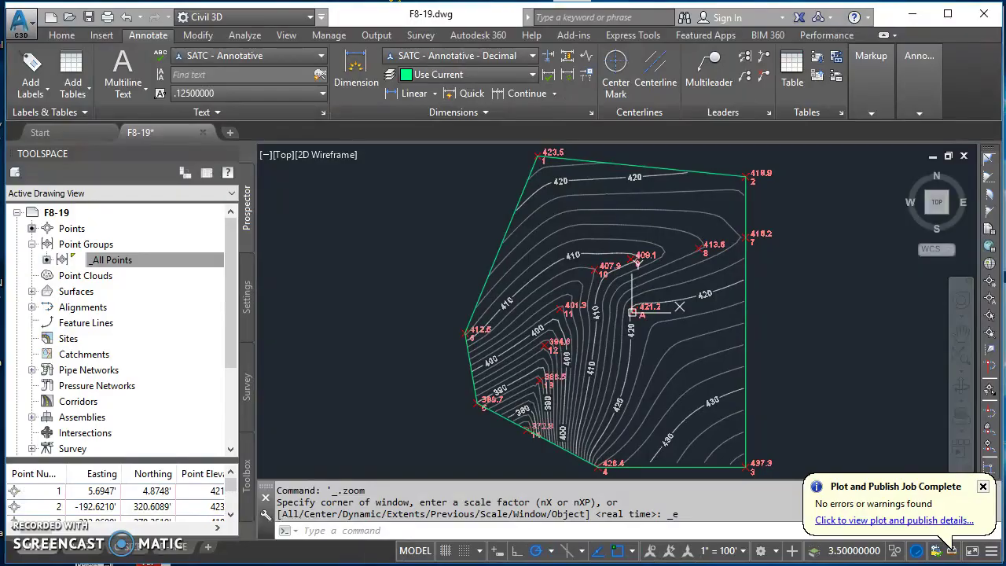
- Bring the plotted F8-19.pdf sheet to the front in Acrobat Reader
click(341, 549)
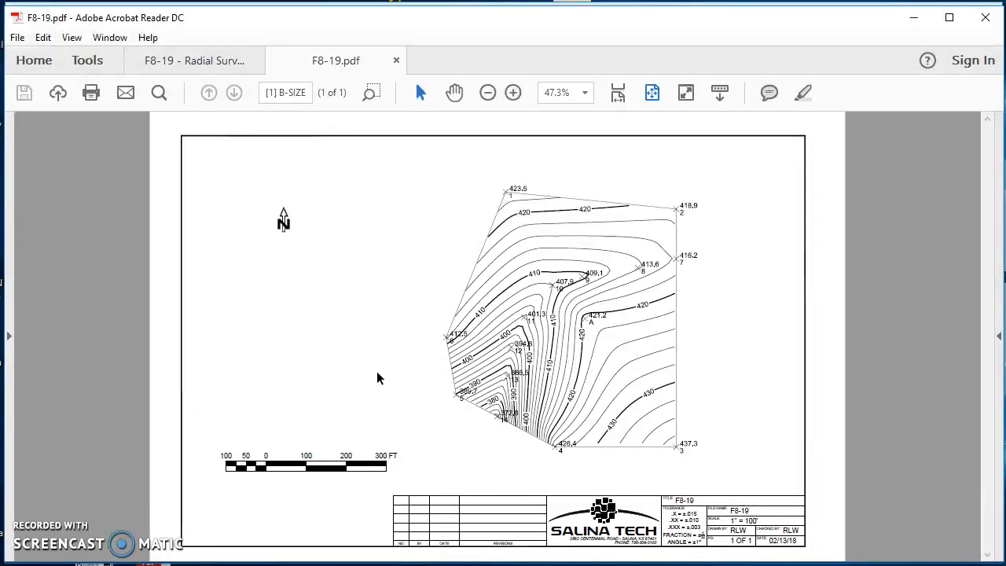